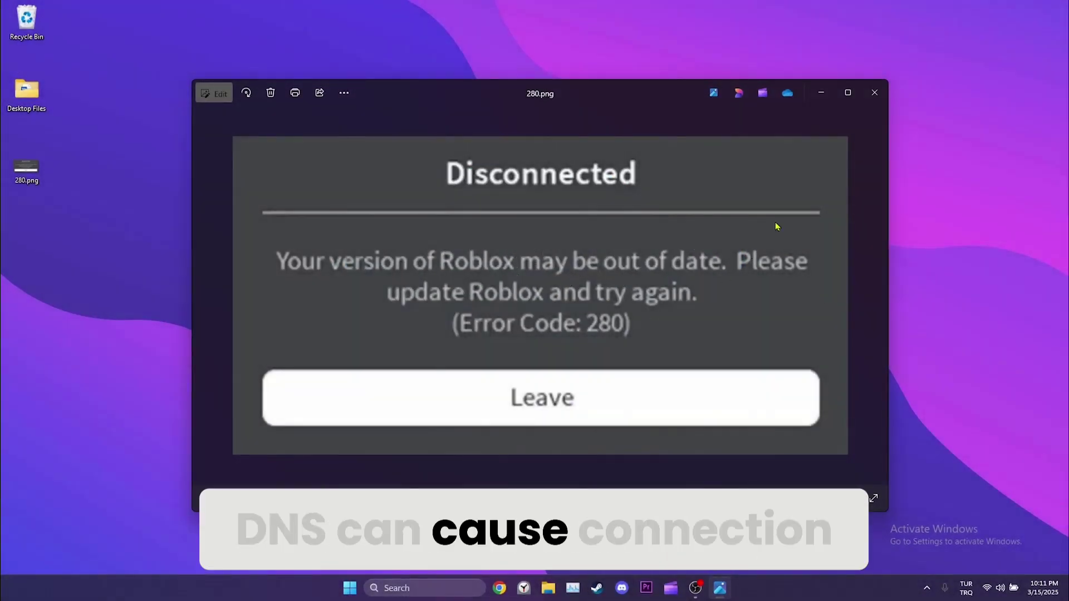
Step: Close the 280.png error screenshot in Photos
left_click(884, 94)
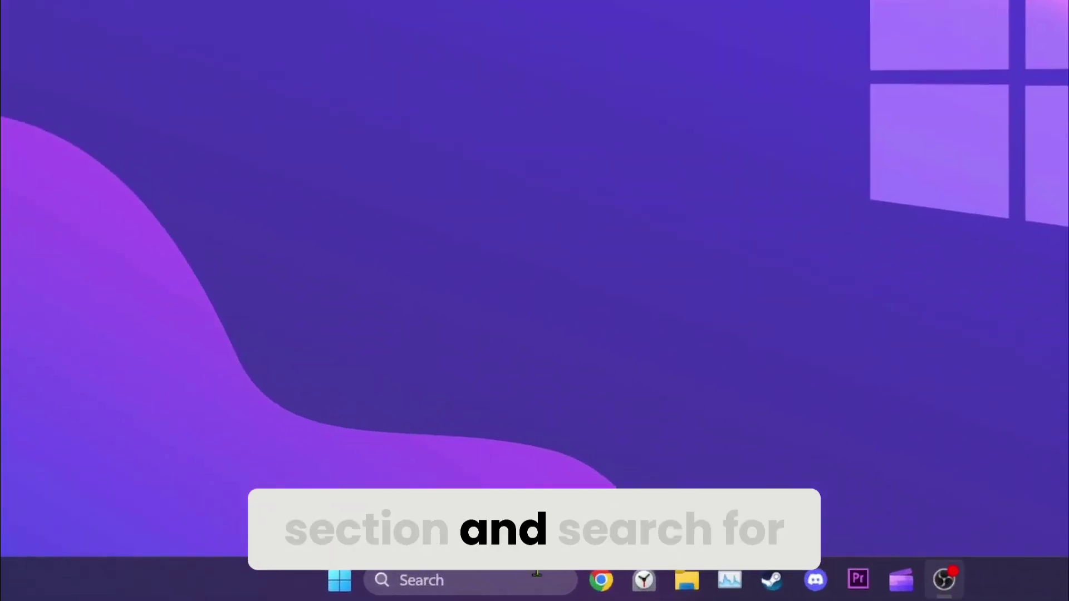
Step: Search for "control panel" and open Control Panel from the results
left_click(480, 583)
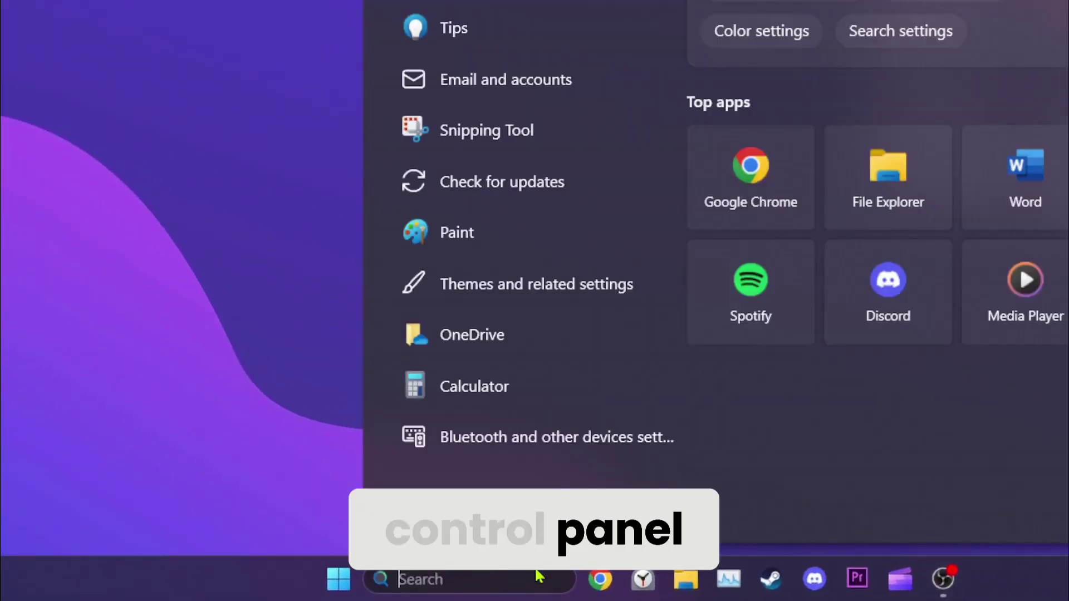
type("control panel")
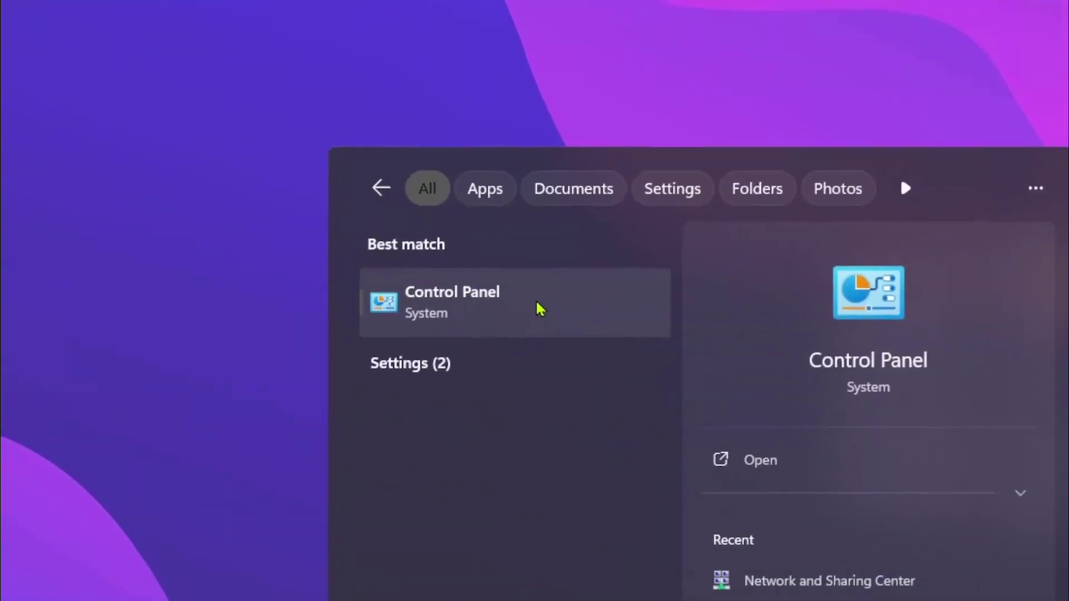
left_click(537, 309)
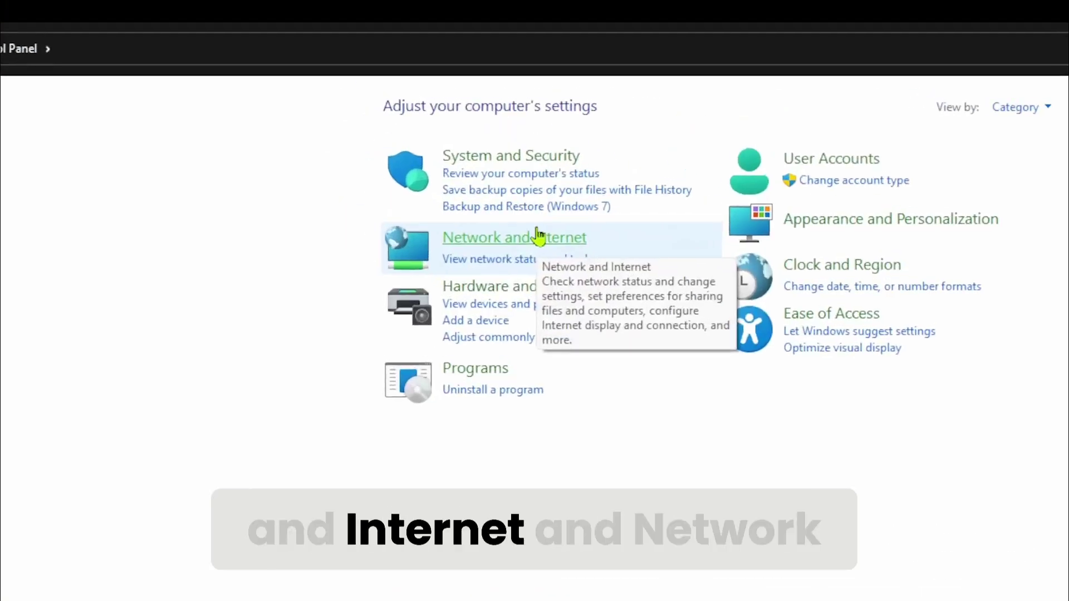
Step: Open Wi-Fi 2 properties from Network and Sharing Center and select Internet Protocol Version 4
left_click(537, 237)
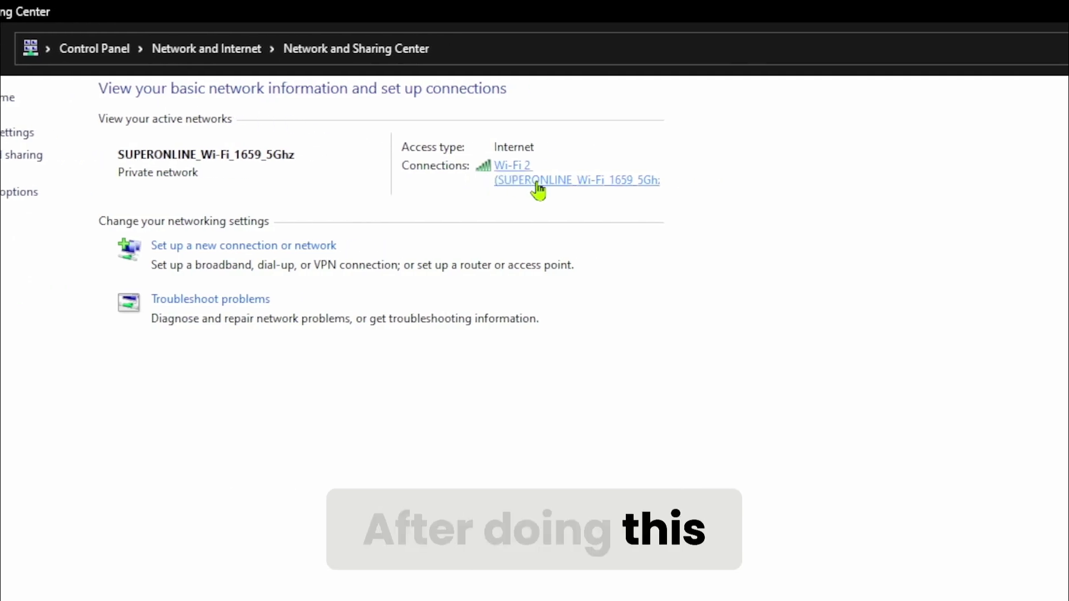
left_click(654, 181)
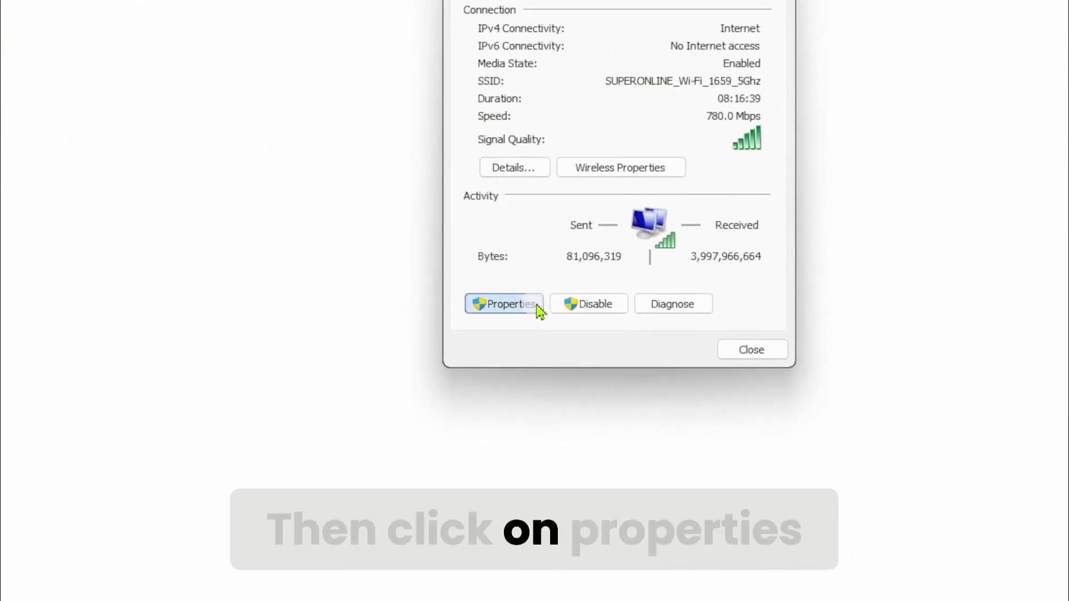
left_click(503, 304)
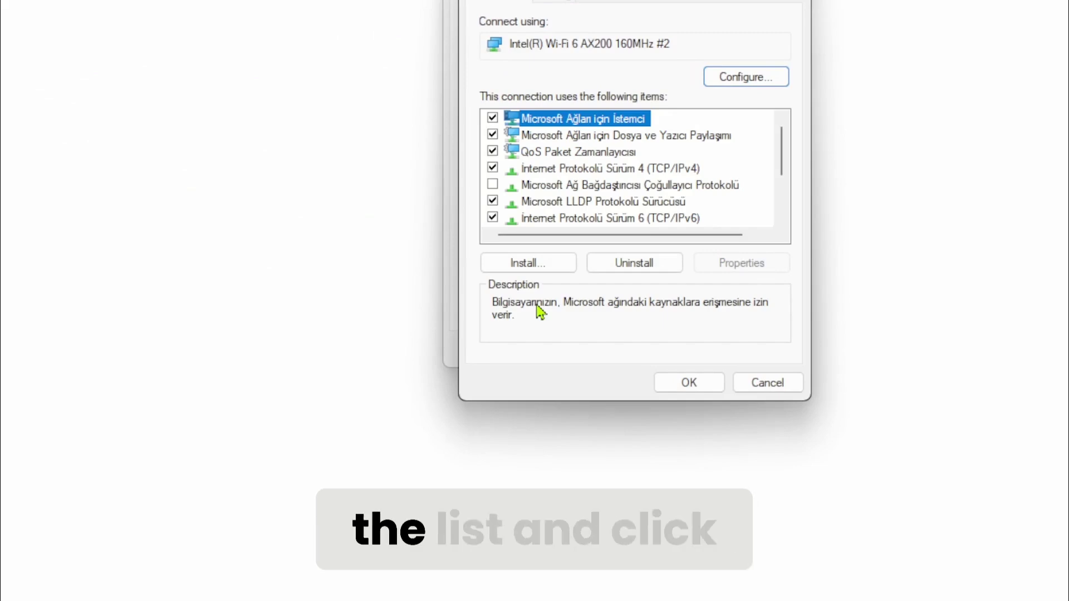
left_click(539, 308)
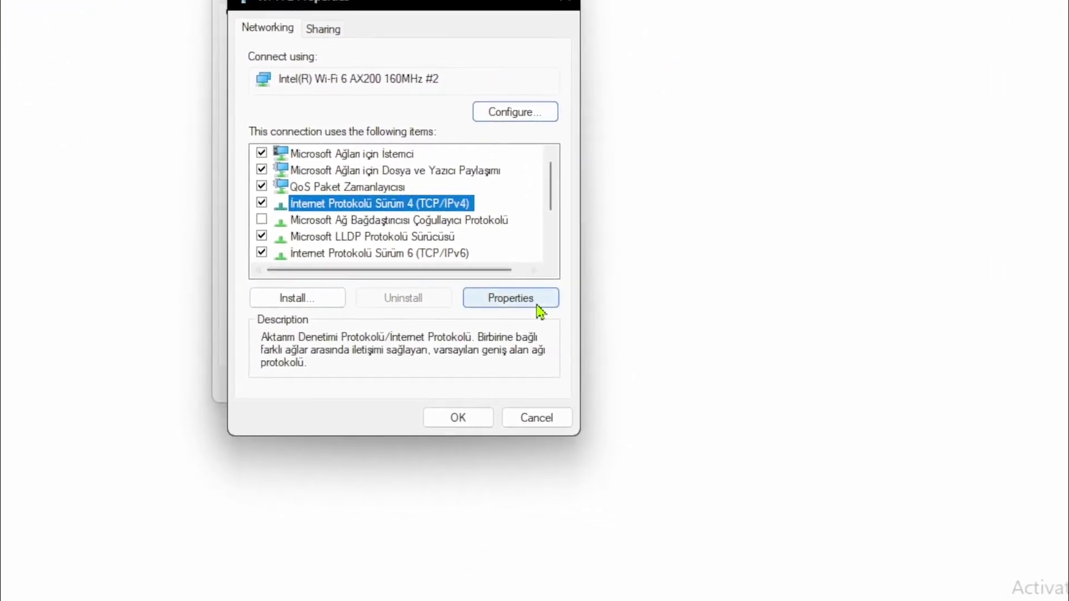
Step: Set IPv4 DNS servers to 8.8.8.8 and 8.8.4.4, confirm, and close adapter properties
left_click(534, 303)
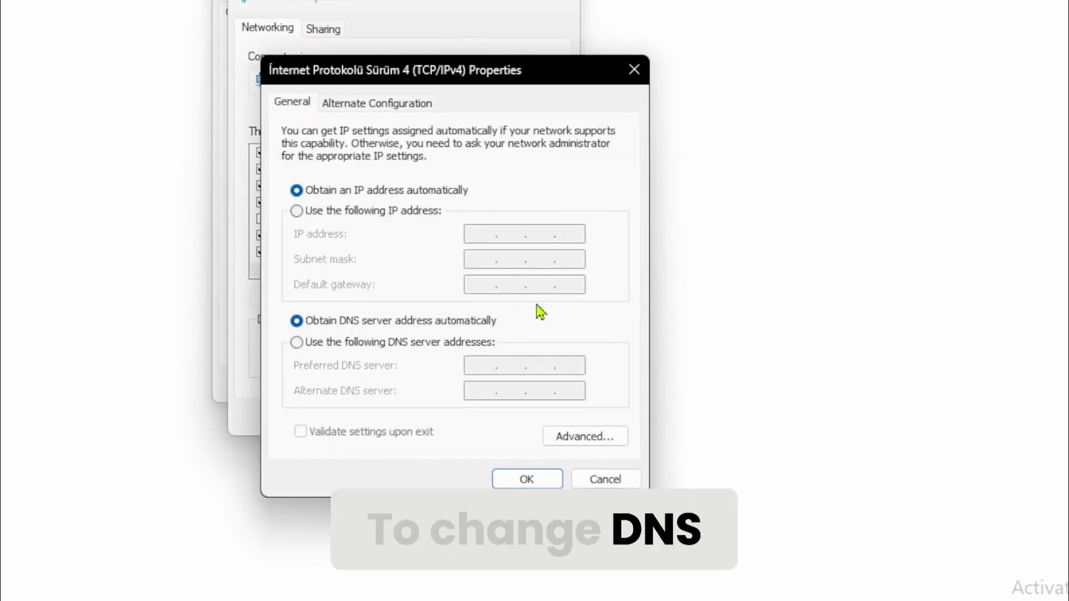
left_click(527, 300)
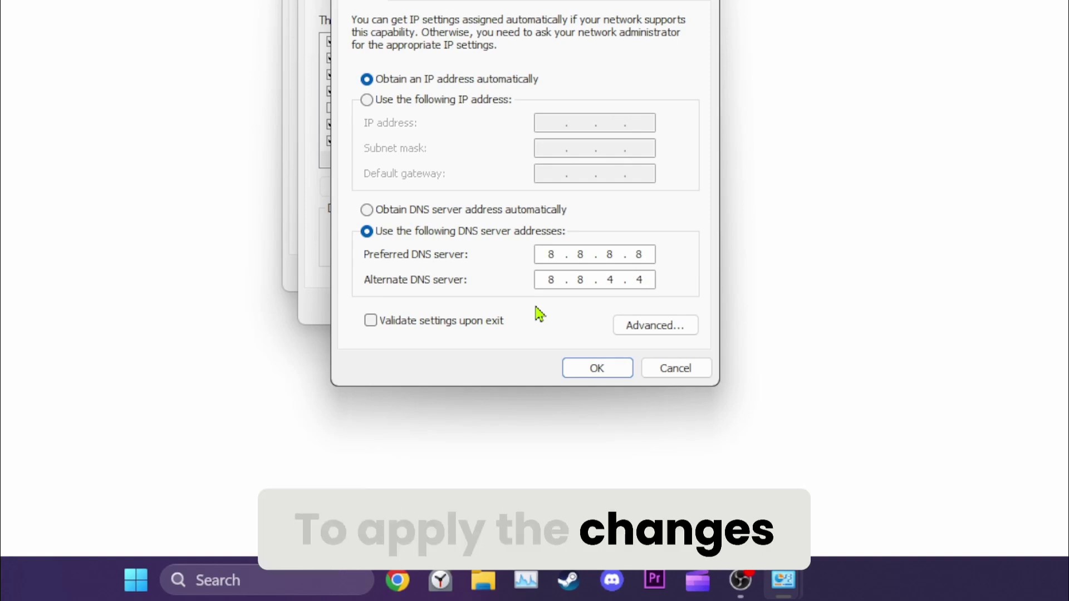
left_click(594, 368)
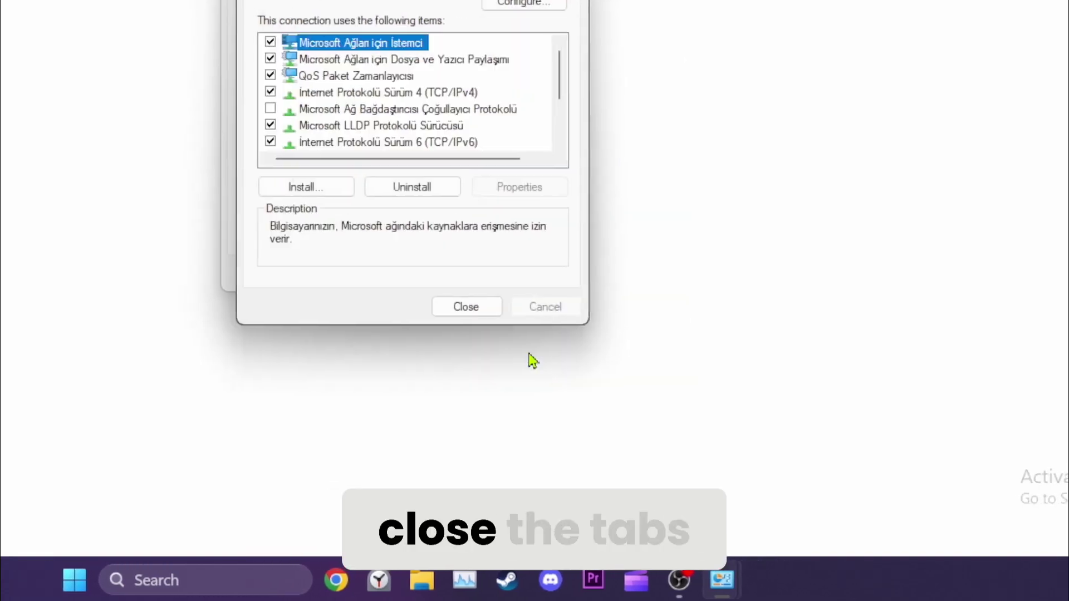
left_click(493, 309)
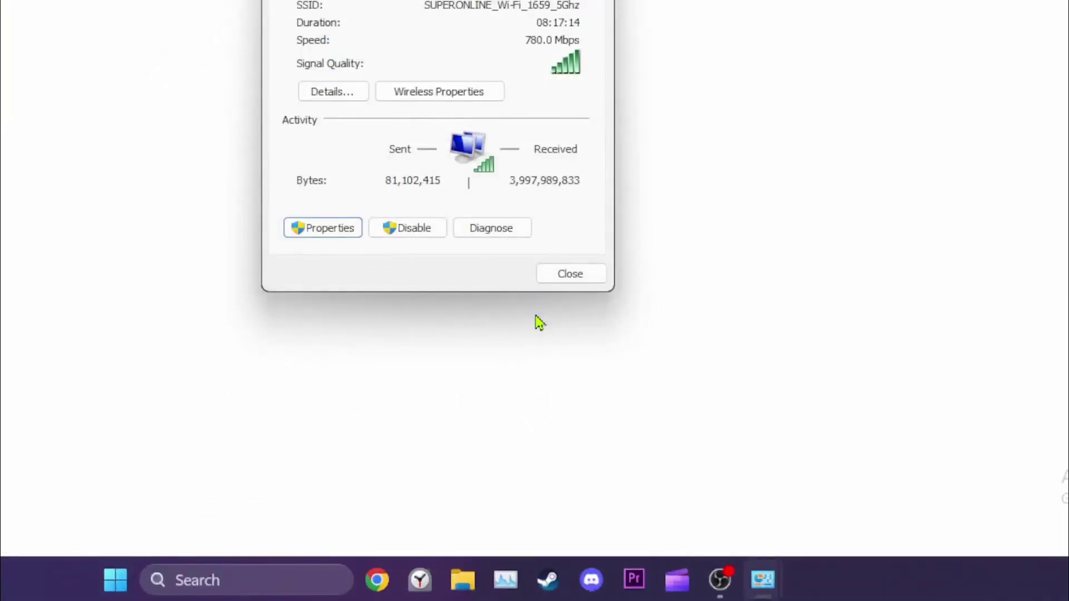
Step: Close the Wi-Fi 2 Status dialog
left_click(551, 279)
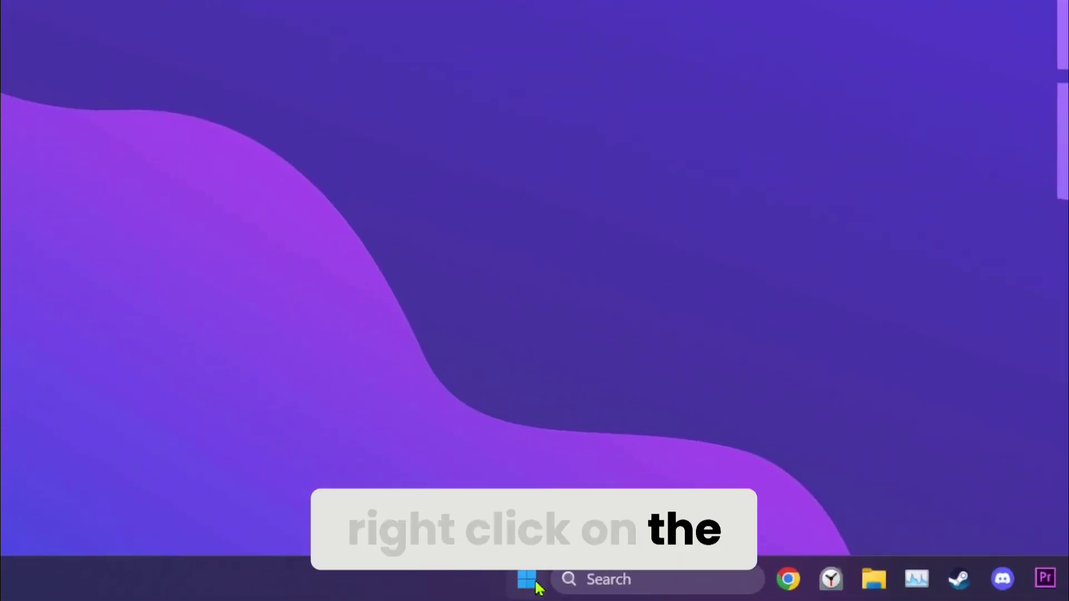
Step: Open Settings' Date & time page under Time & language
right_click(368, 587)
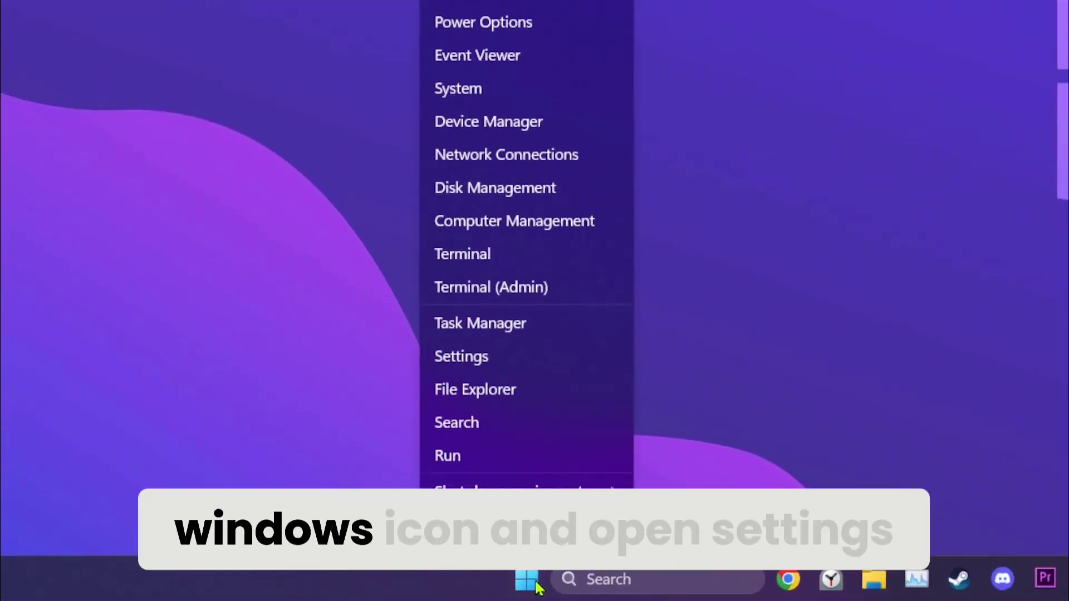
left_click(535, 358)
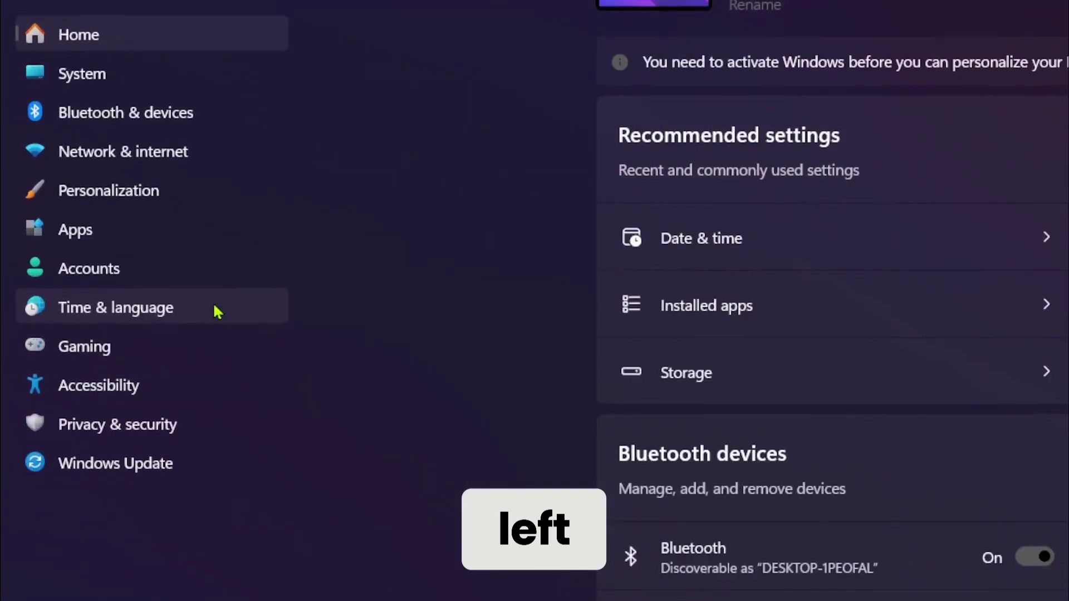
left_click(215, 312)
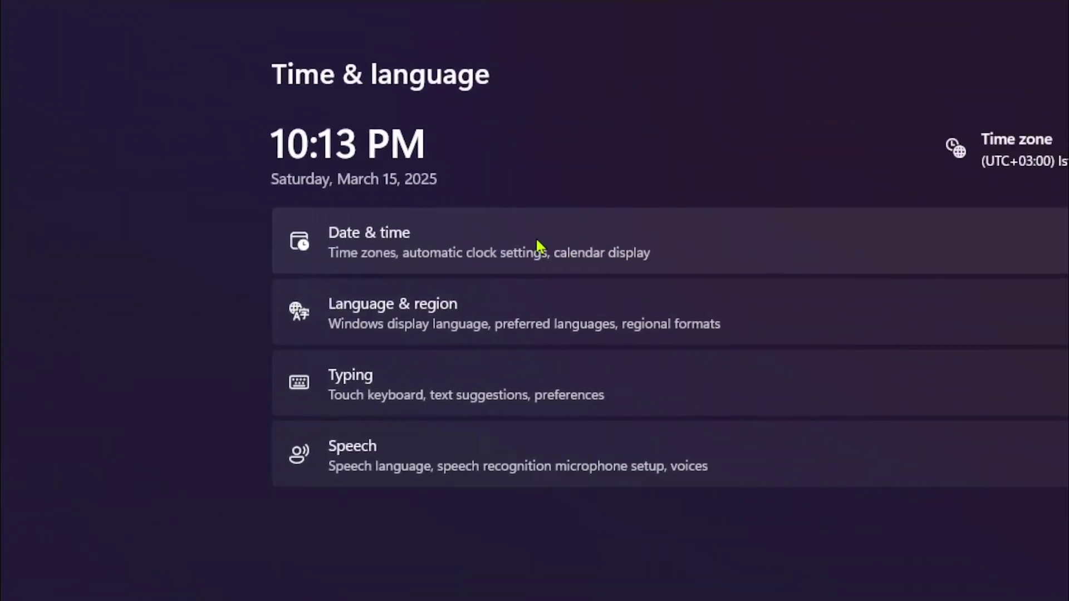
left_click(537, 246)
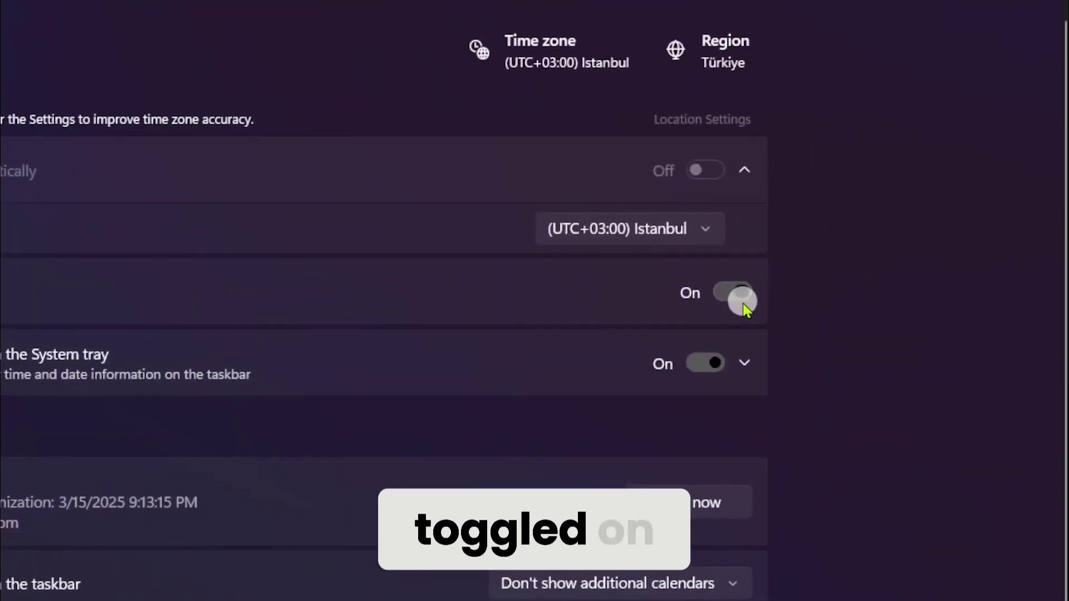
Step: Turn 'Set time automatically' off and back on
left_click(735, 293)
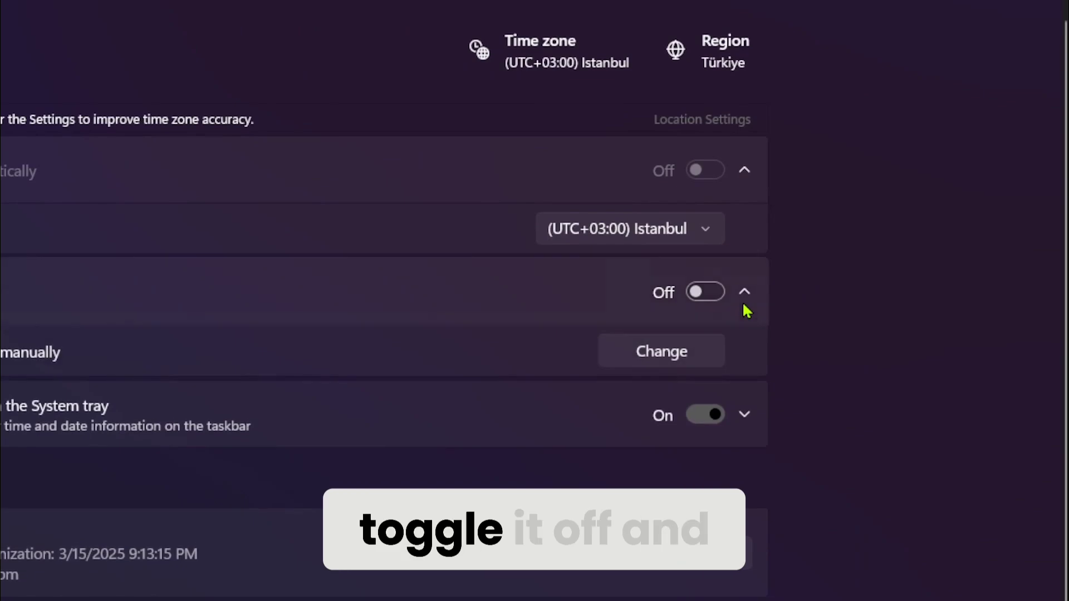
left_click(720, 300)
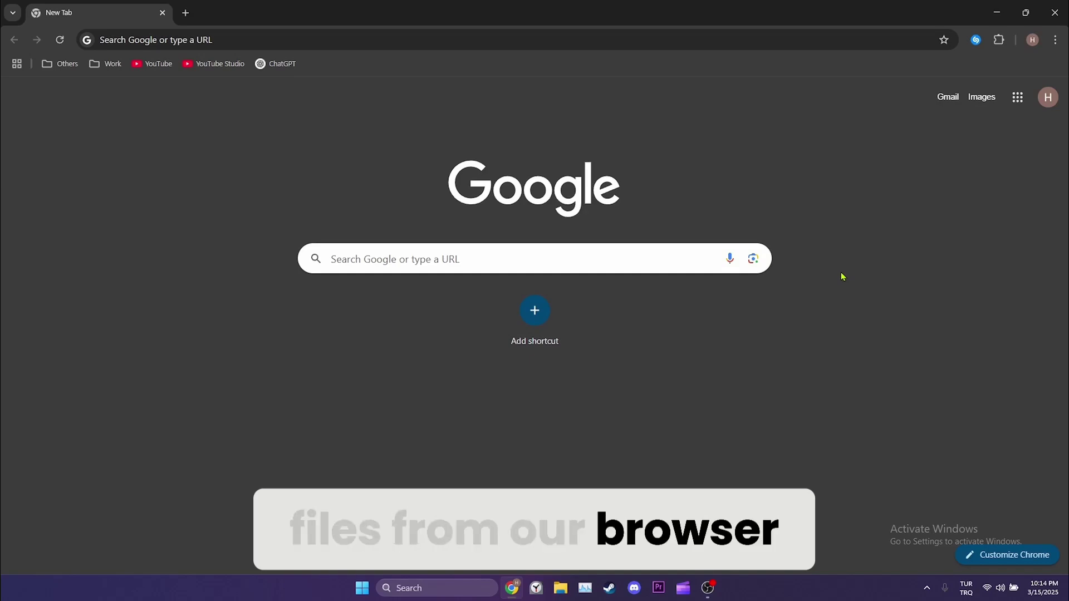
Step: Open Chrome's All sites data page via Privacy and security > Third-party cookies
left_click(1055, 40)
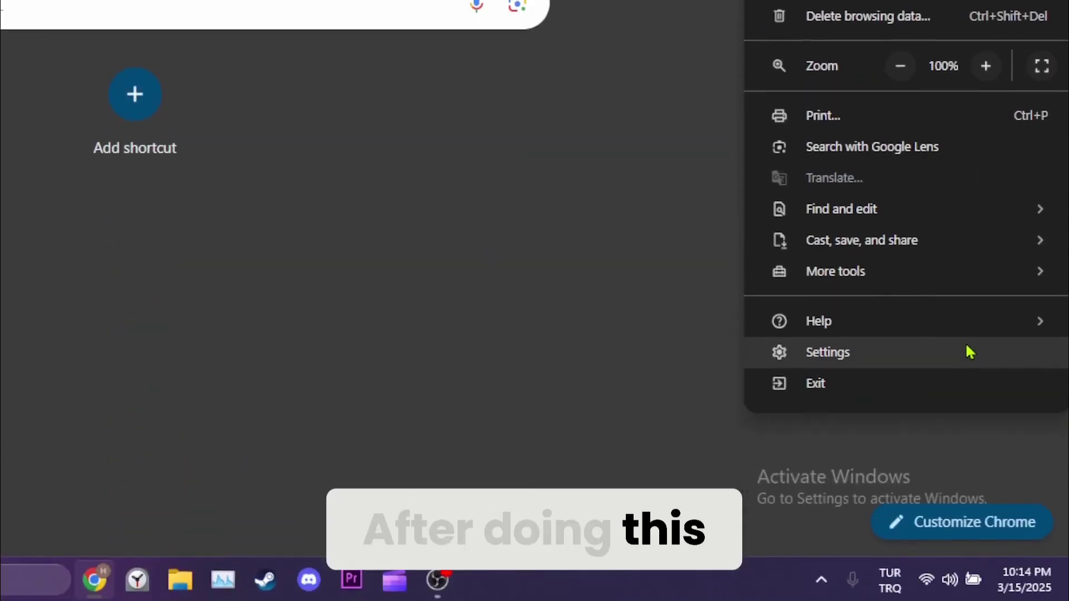
left_click(966, 352)
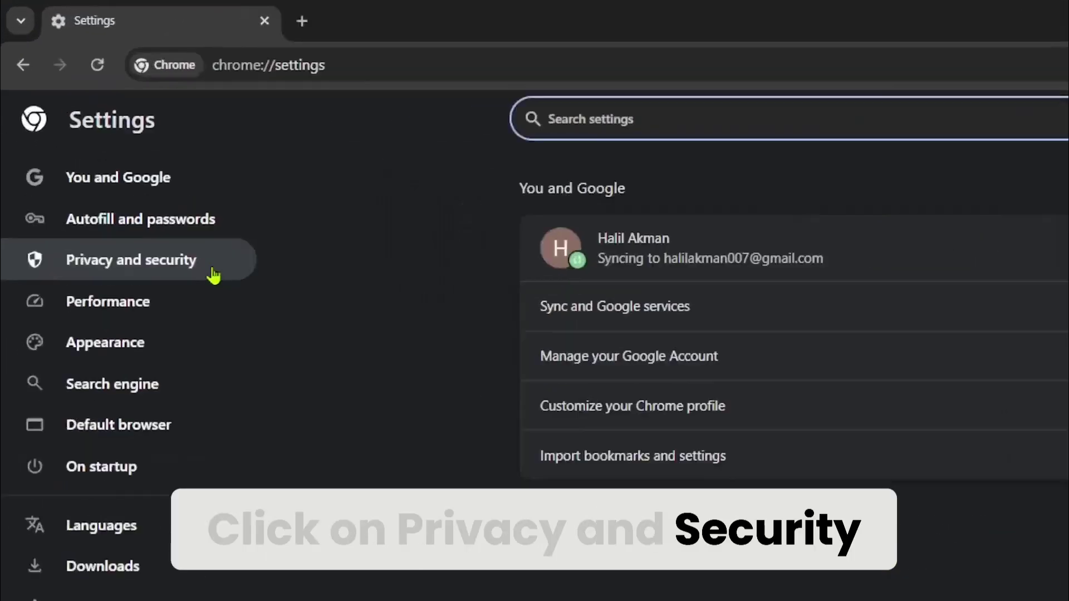
left_click(132, 164)
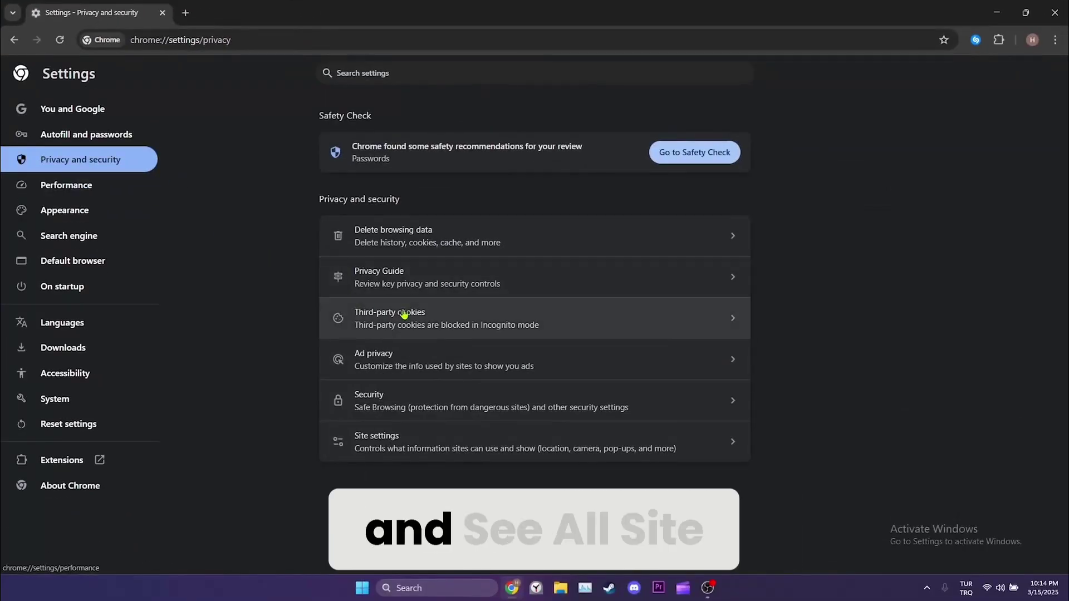
left_click(446, 329)
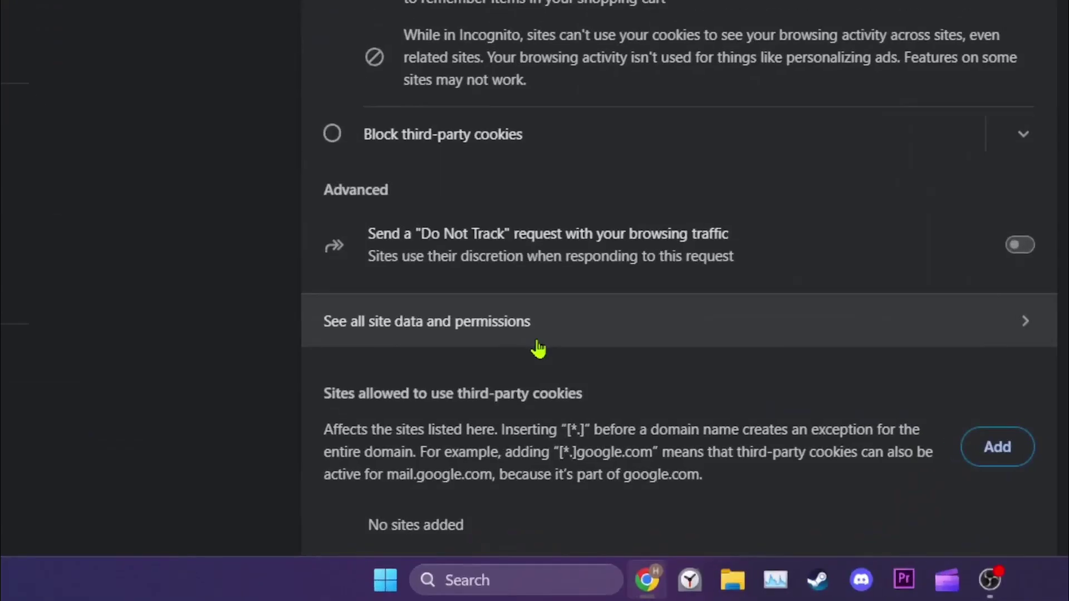
left_click(487, 452)
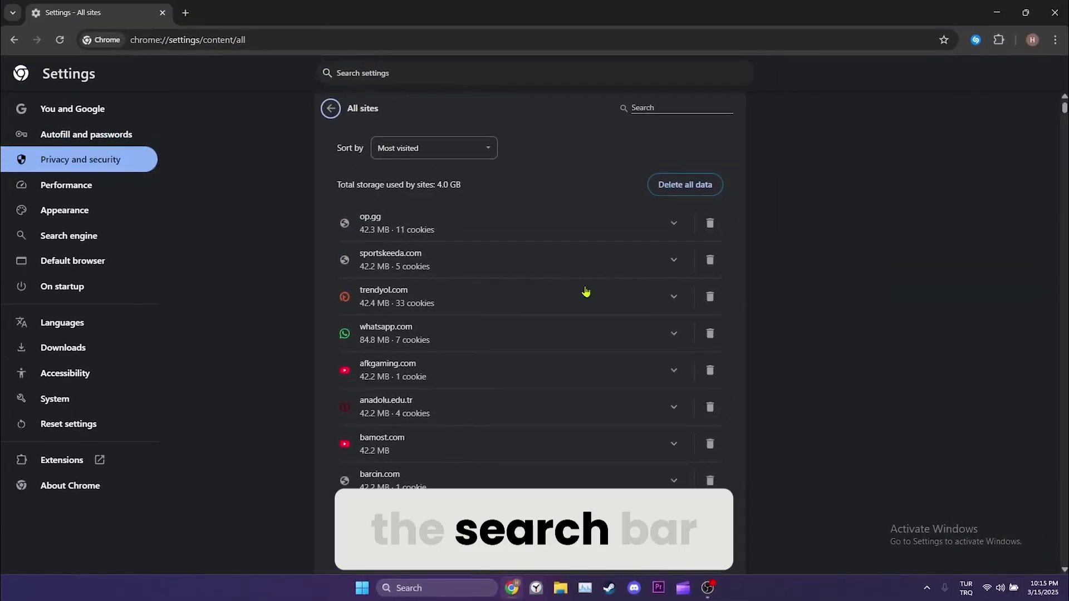
Step: Filter the All sites list for roblox and delete roblox.com's stored data
left_click(682, 107)
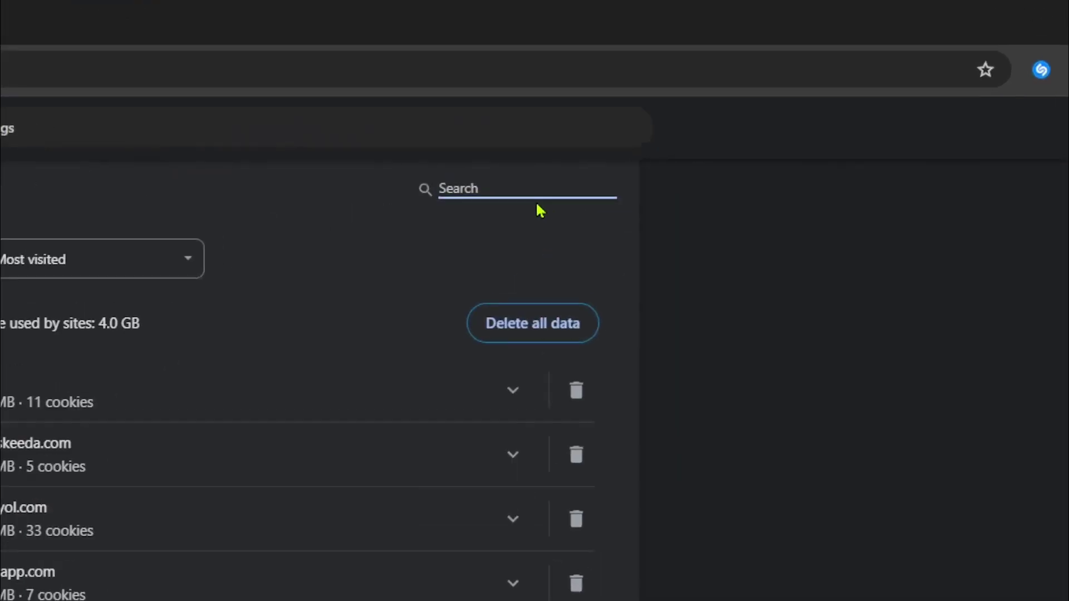
type("roblox")
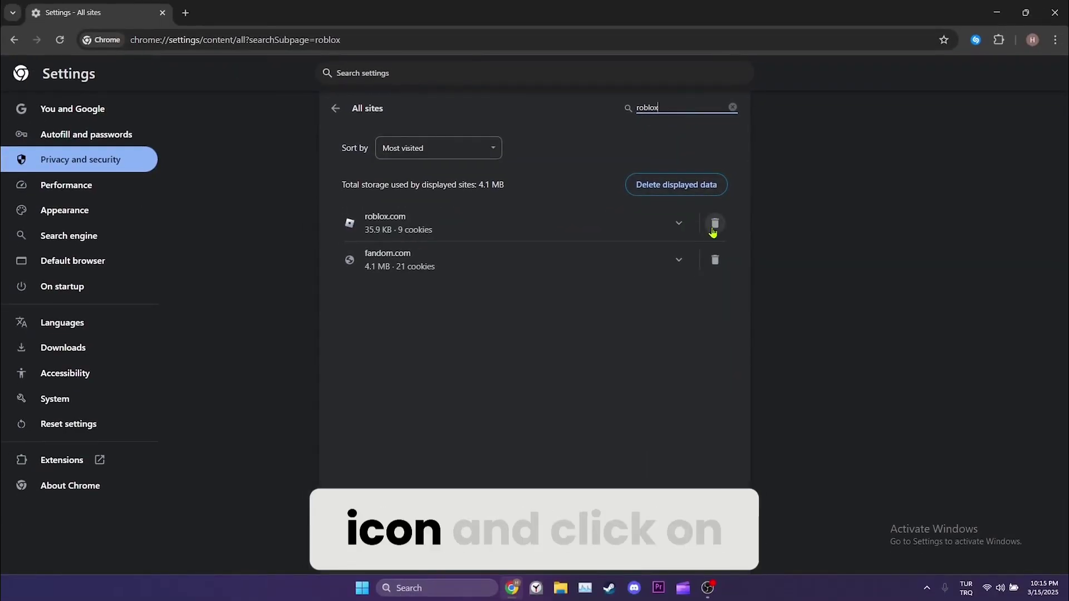
left_click(714, 225)
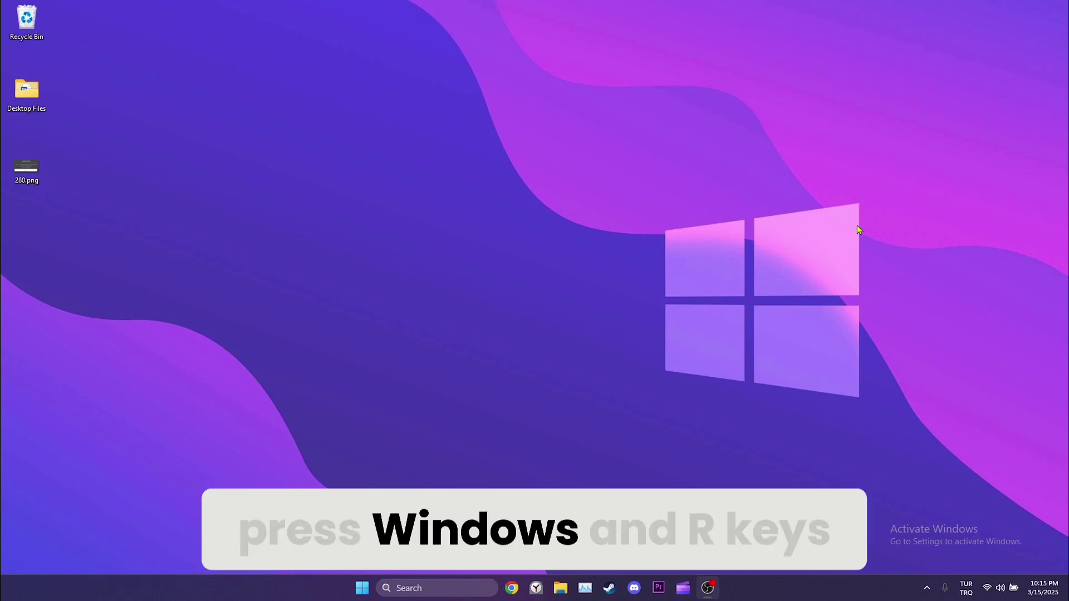
Step: Open the %temp% folder via Run and delete its Roblox folder
key("super+r")
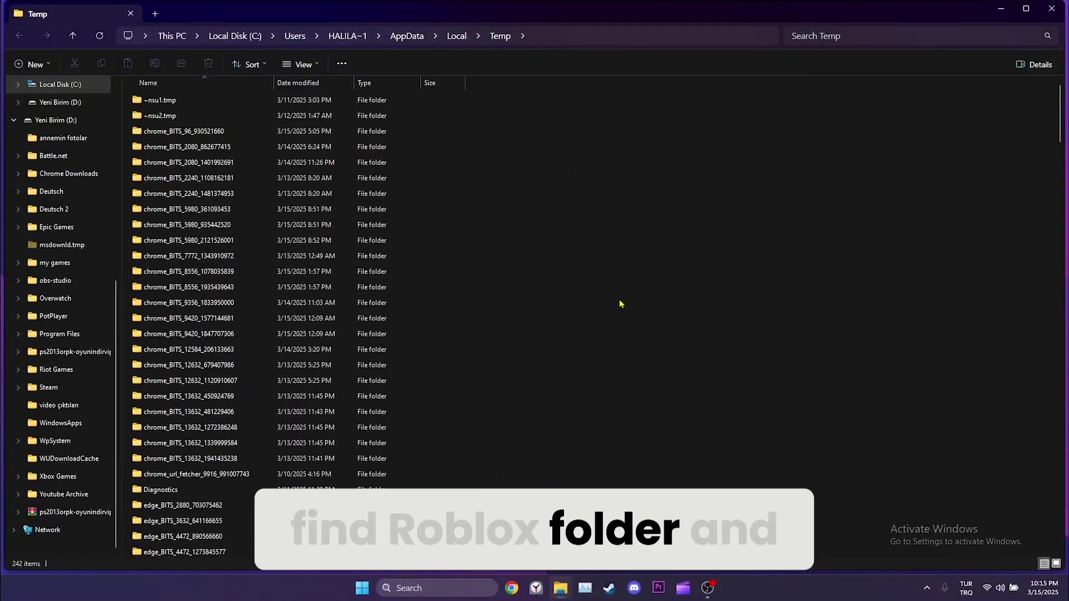
type("roblox")
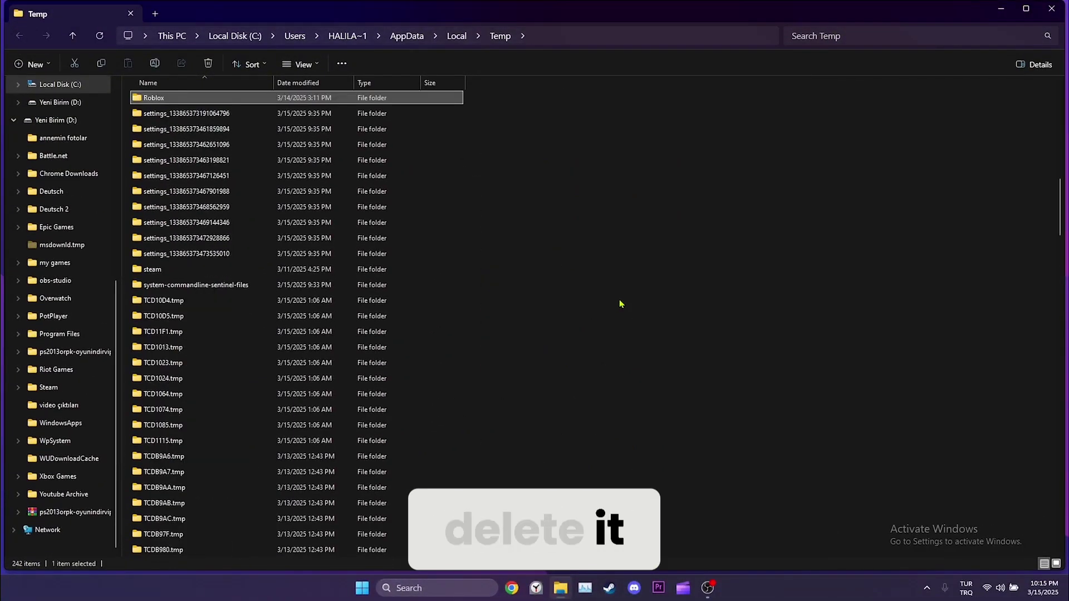
scroll(384, 226, "up", 1)
right_click(174, 146)
left_click(255, 157)
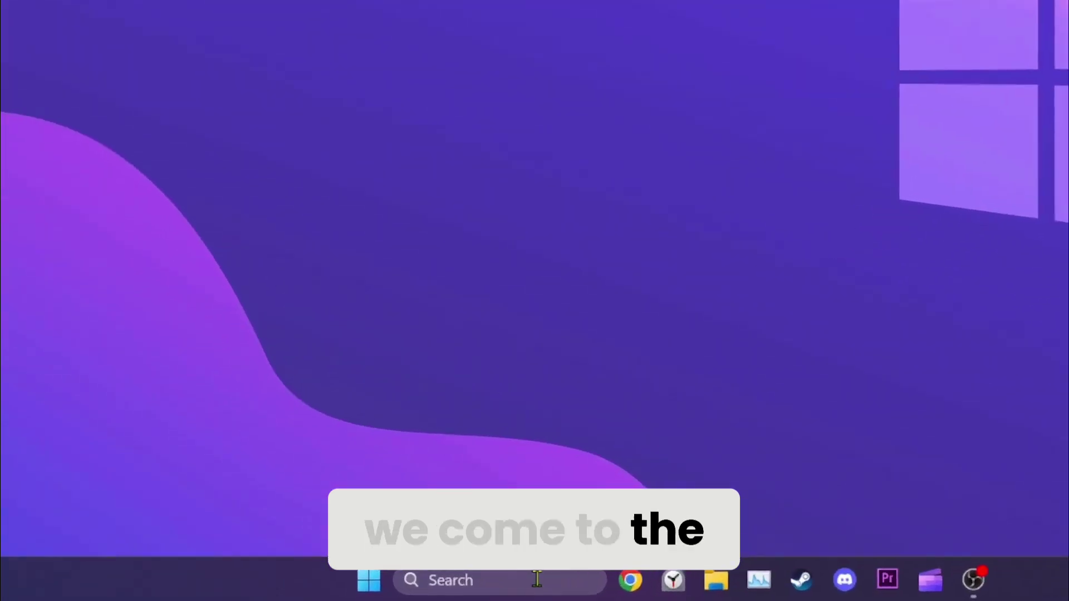
Step: Search for cmd and launch Command Prompt as administrator
left_click(457, 587)
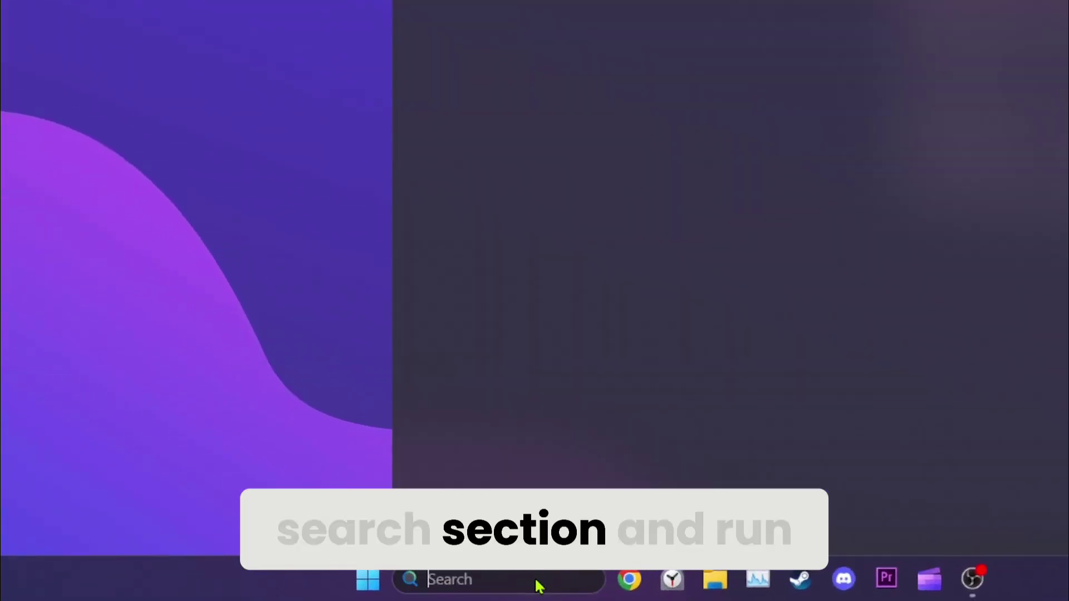
type("cmd")
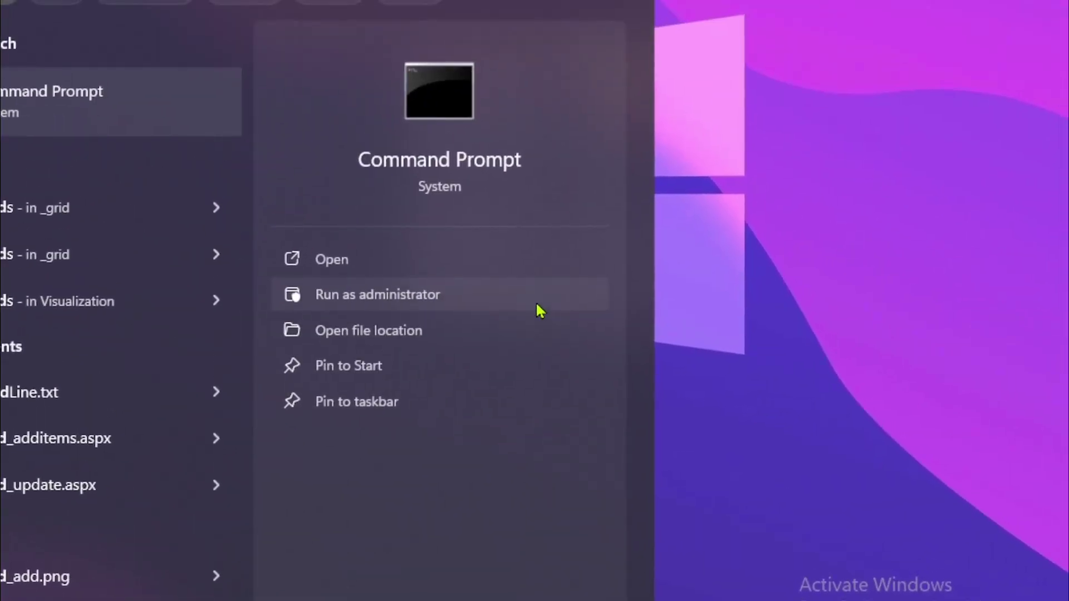
left_click(539, 307)
type("ipco")
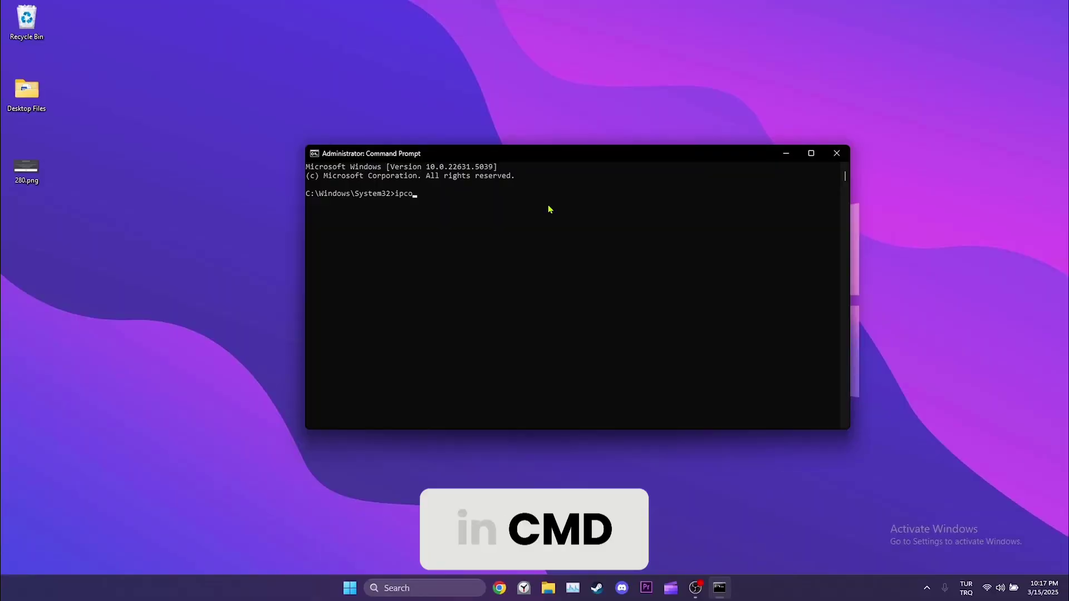
type("nfig /release")
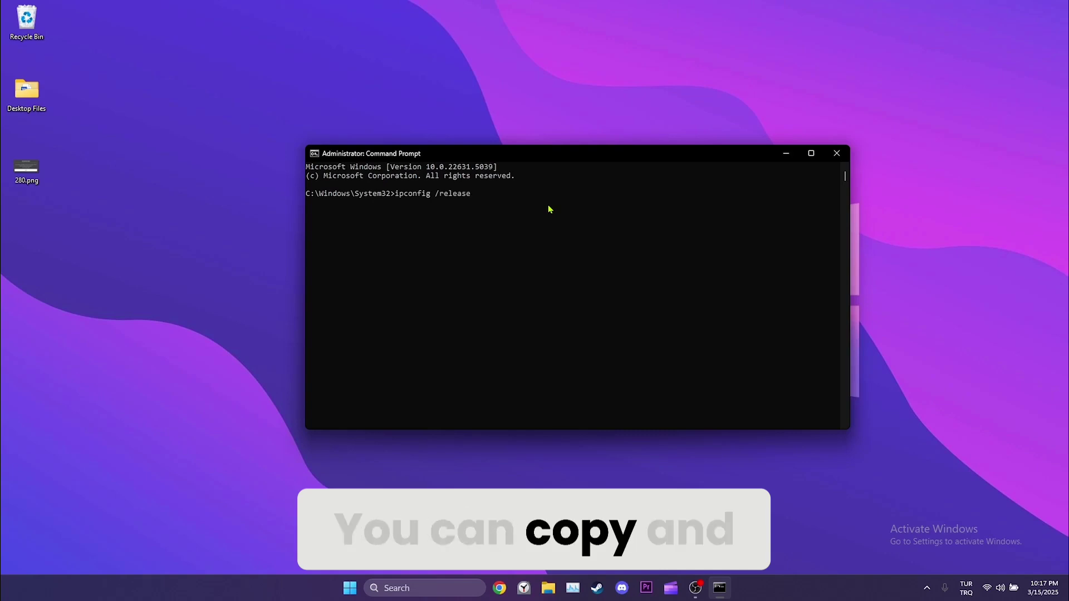
Step: Run ipconfig /release, /flushdns and /renew, then netsh int ip reset and netsh winsock reset
key("Return")
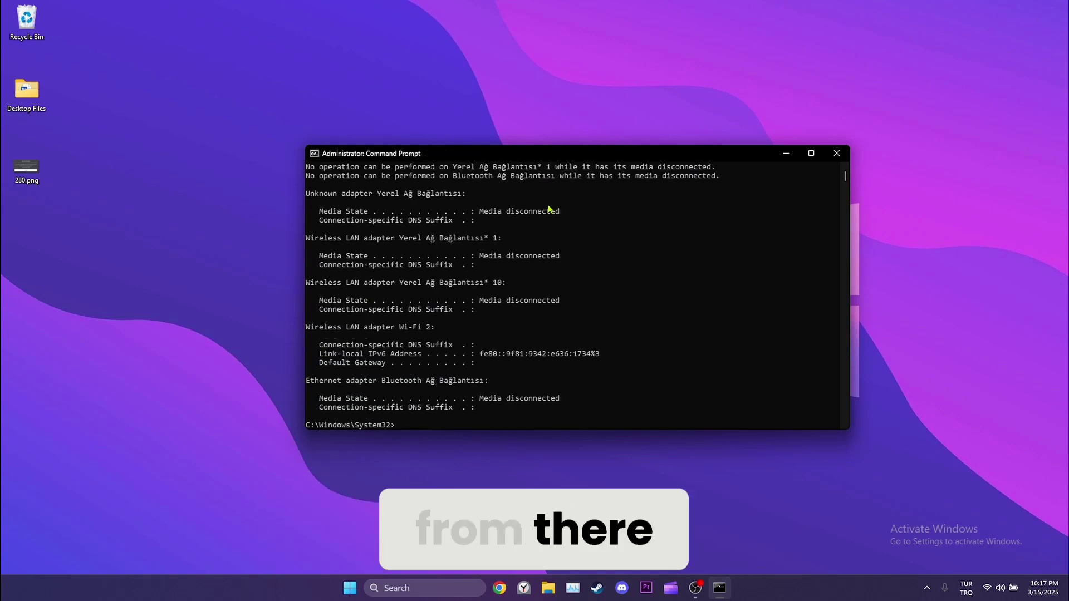
type("ipcon")
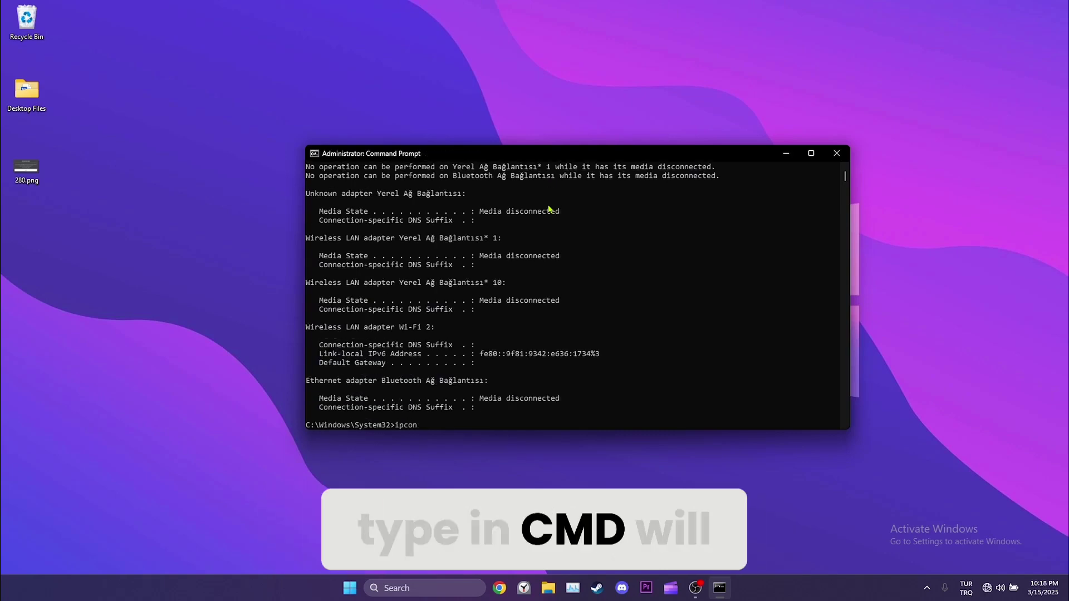
type("fig /")
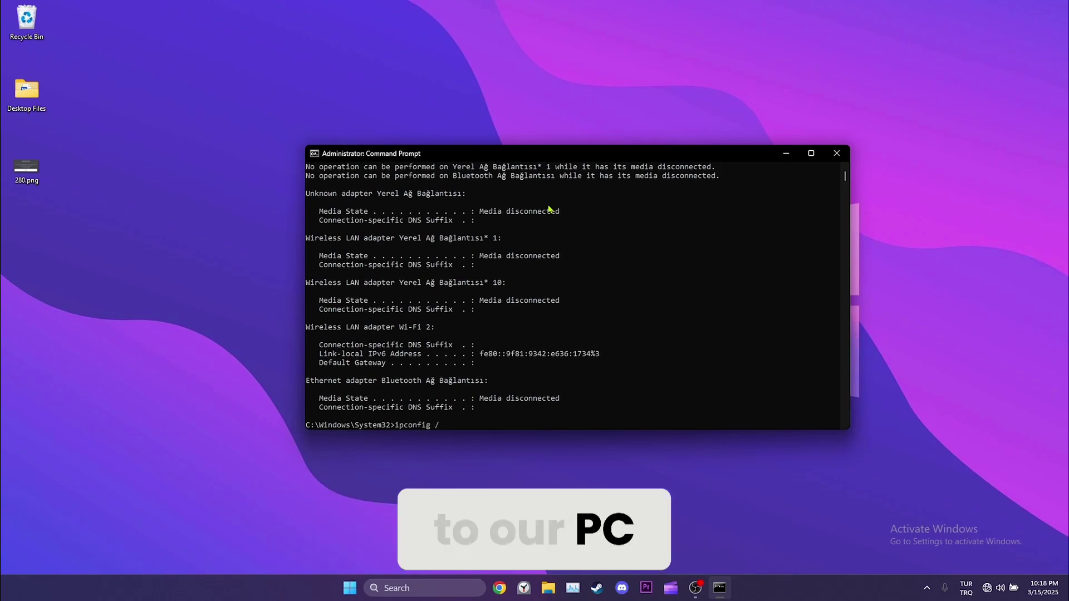
type("flushdns")
key("Return")
type("ipconfig /renew")
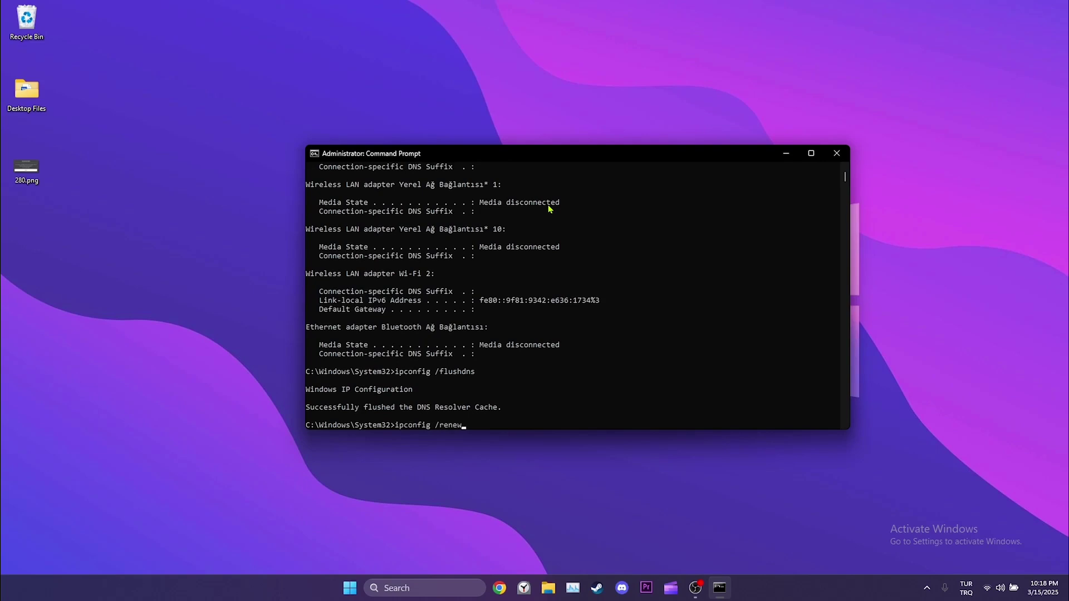
key("Return")
type("netsh int ip reset")
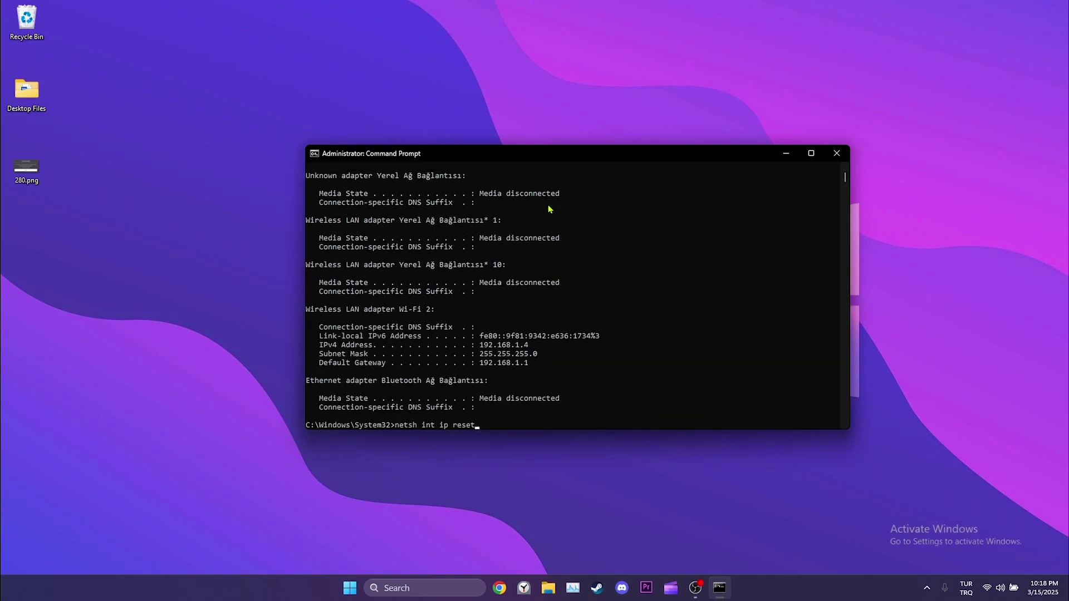
key("Return")
type("netsh ")
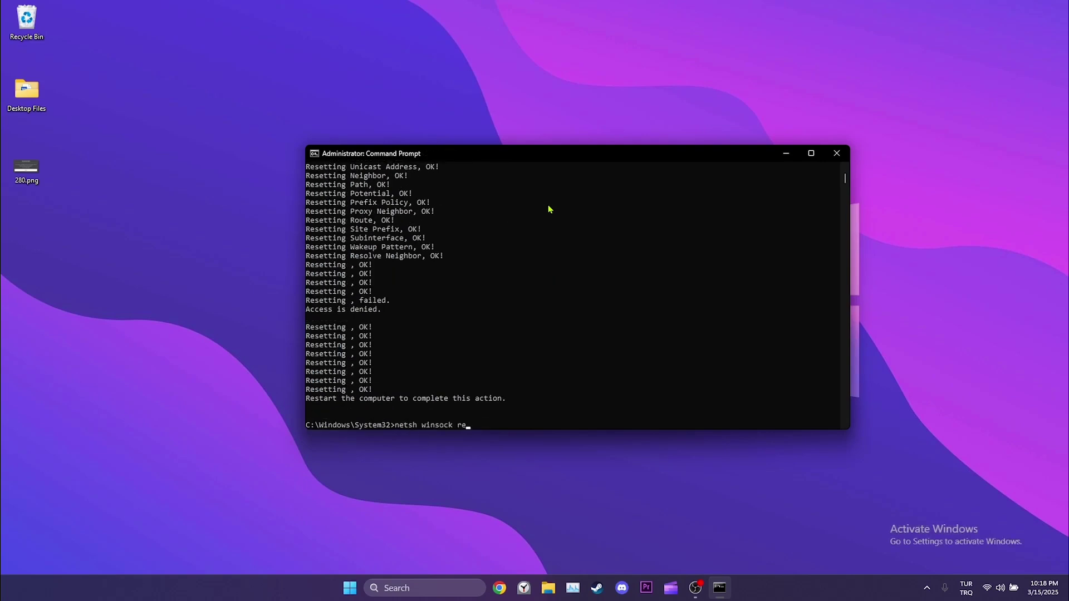
type("et")
key("Return")
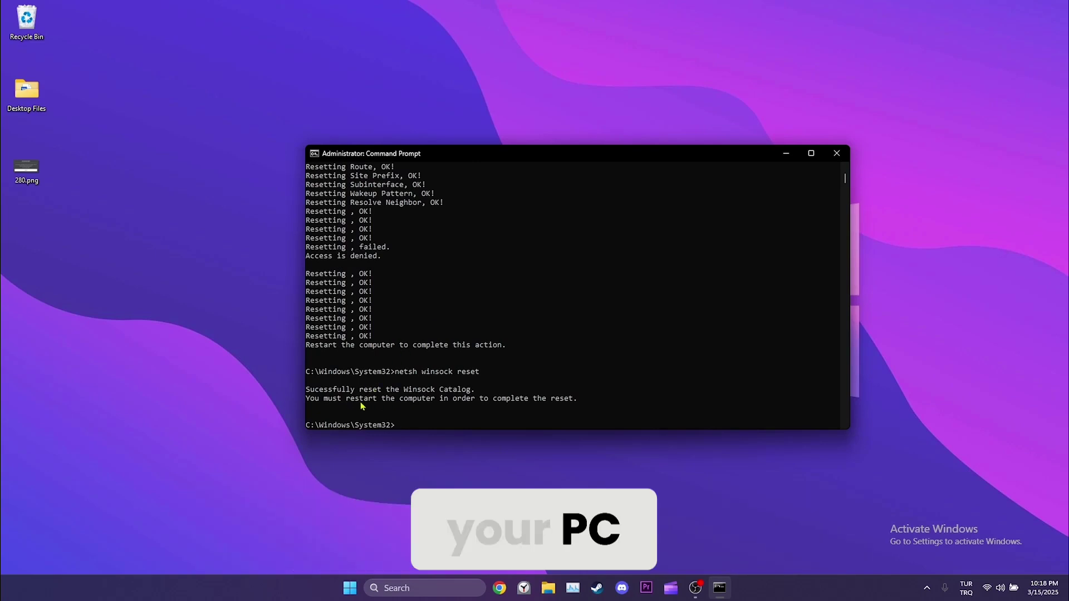
Step: Close Command Prompt and bring up the Shut Down Windows options to restart the PC
left_click(828, 157)
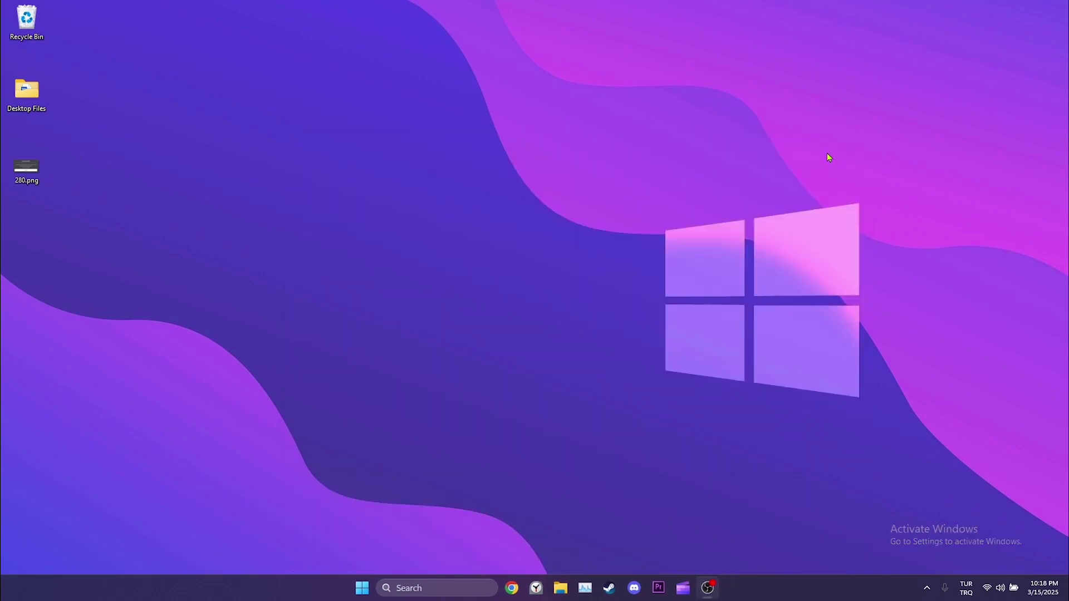
key("alt+F4")
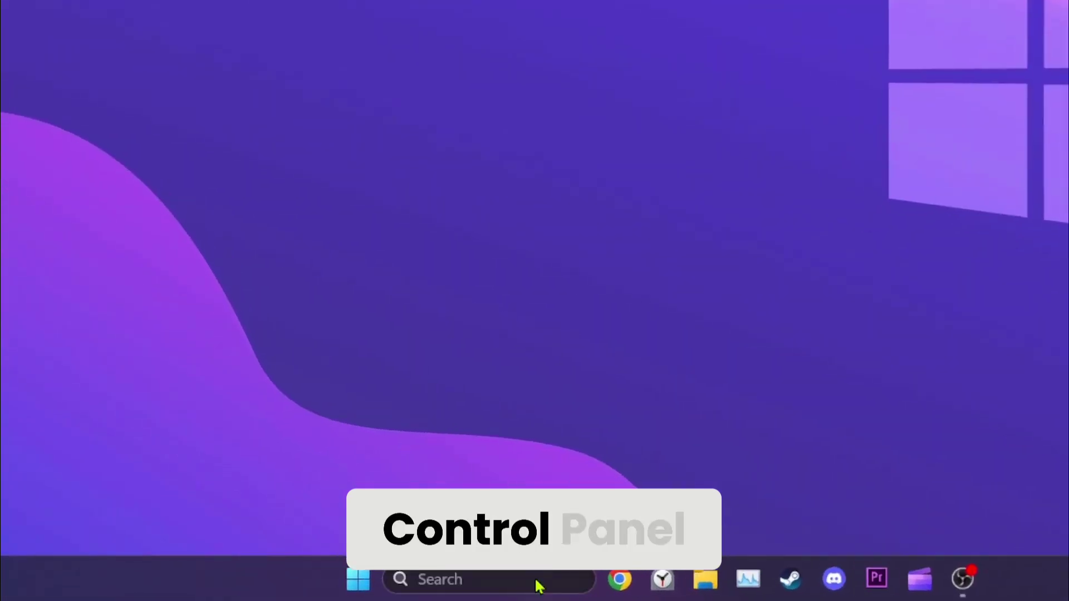
Step: Uninstall Roblox Player from Control Panel's Programs and Features list
left_click(475, 583)
type("control panel")
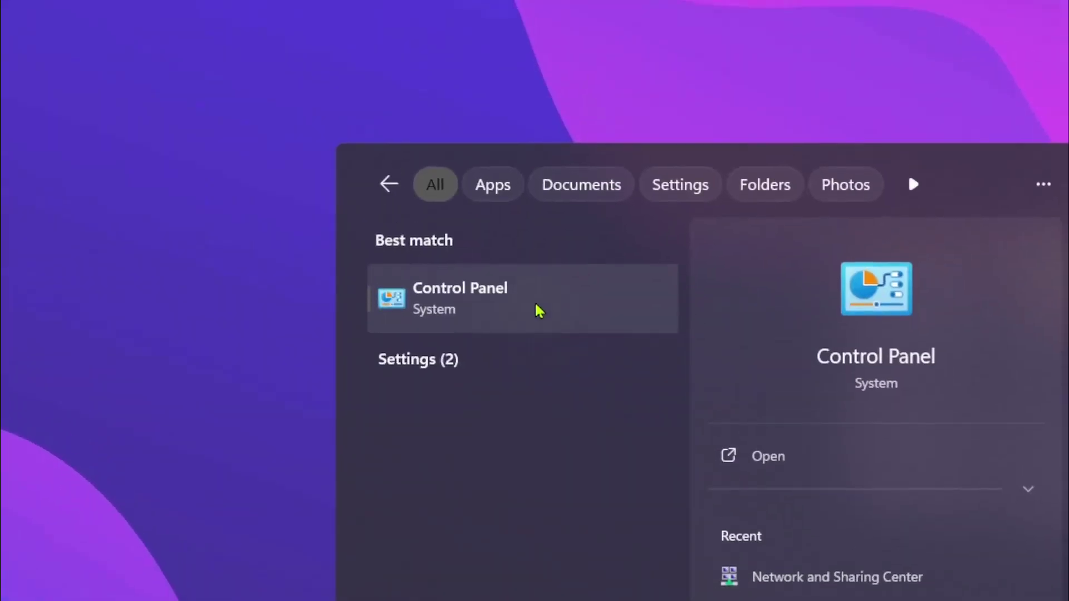
left_click(539, 309)
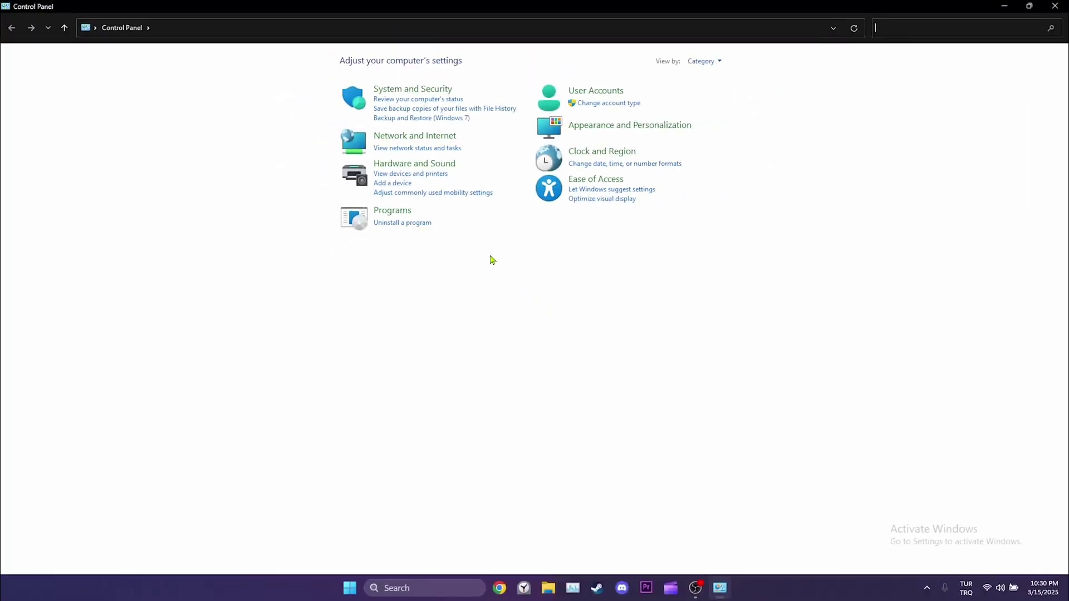
left_click(402, 223)
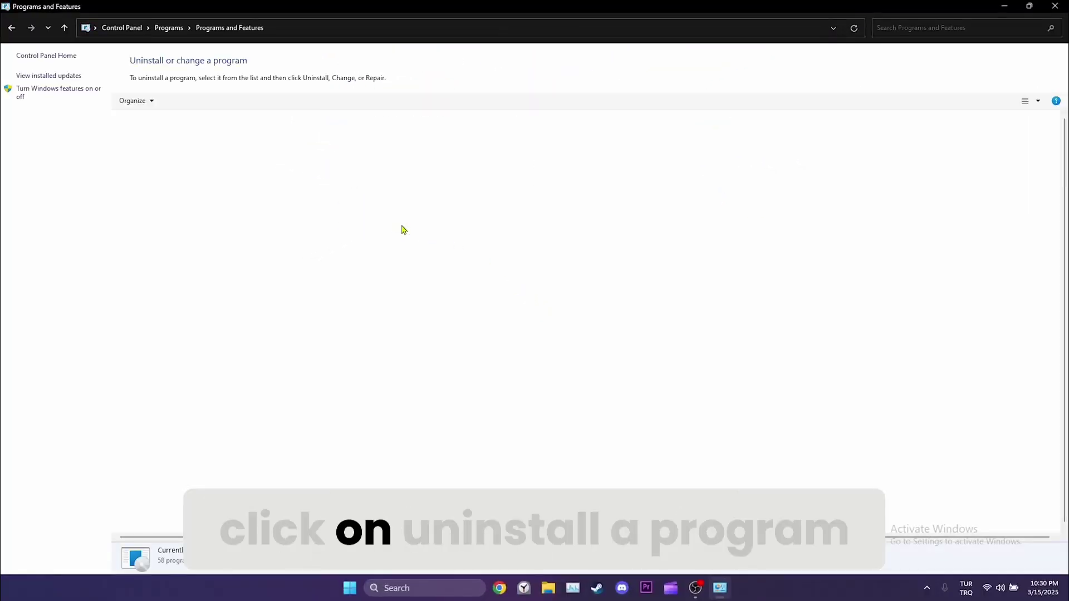
key("r")
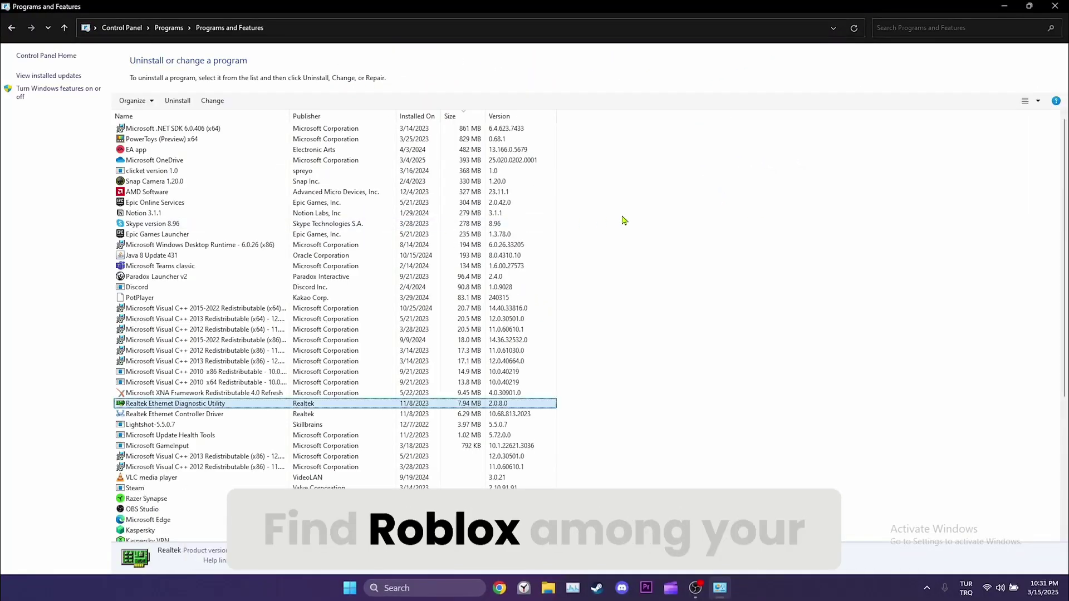
scroll(618, 224, "down", 3)
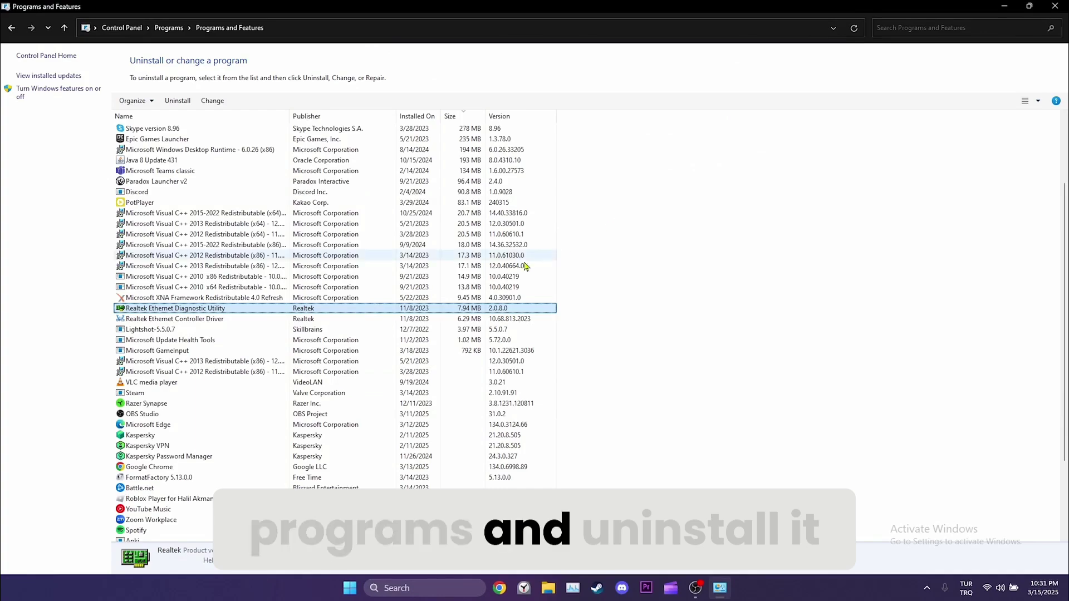
right_click(171, 499)
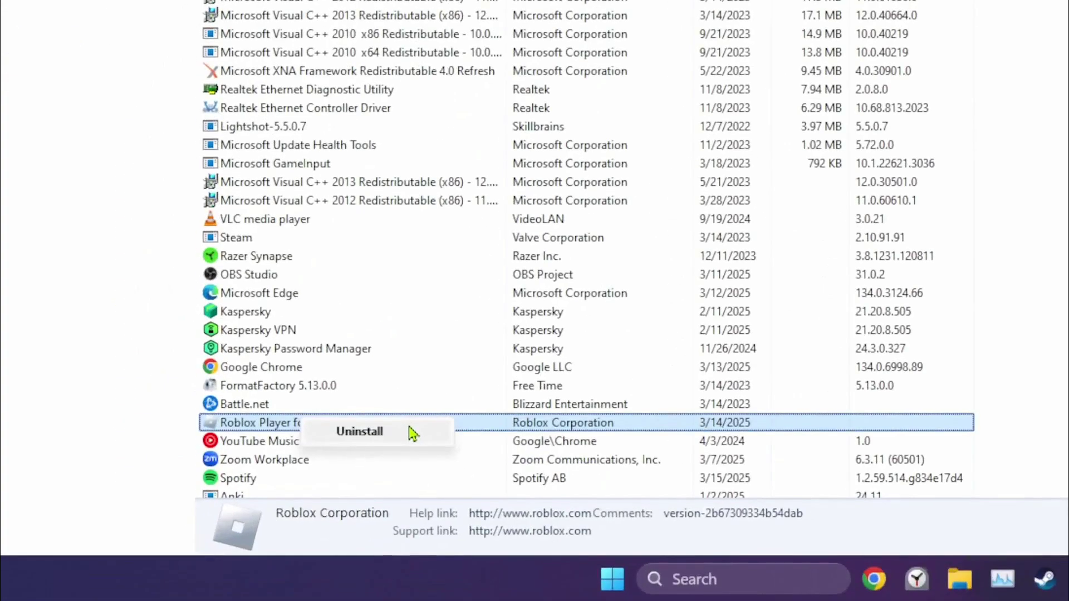
left_click(236, 504)
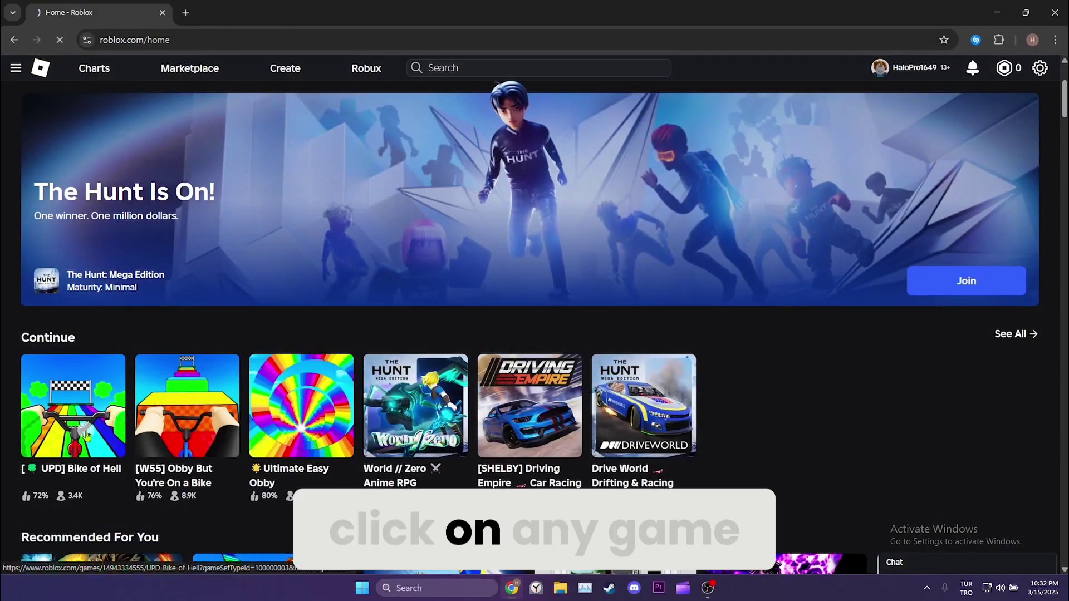
Step: From the Bike of Hell game page, choose Play and download the Roblox installer
left_click(84, 434)
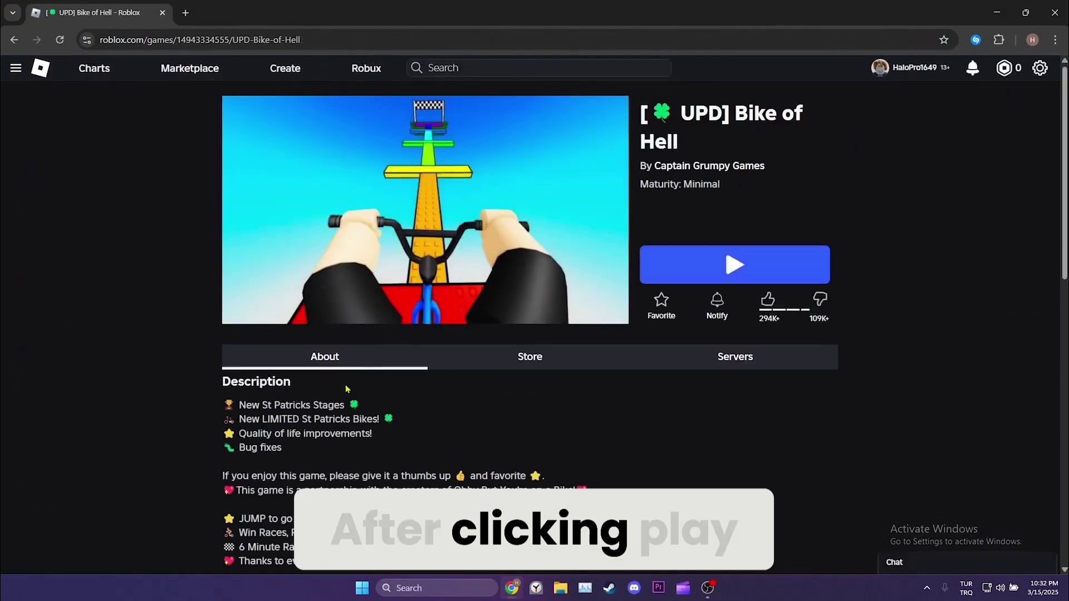
left_click(769, 277)
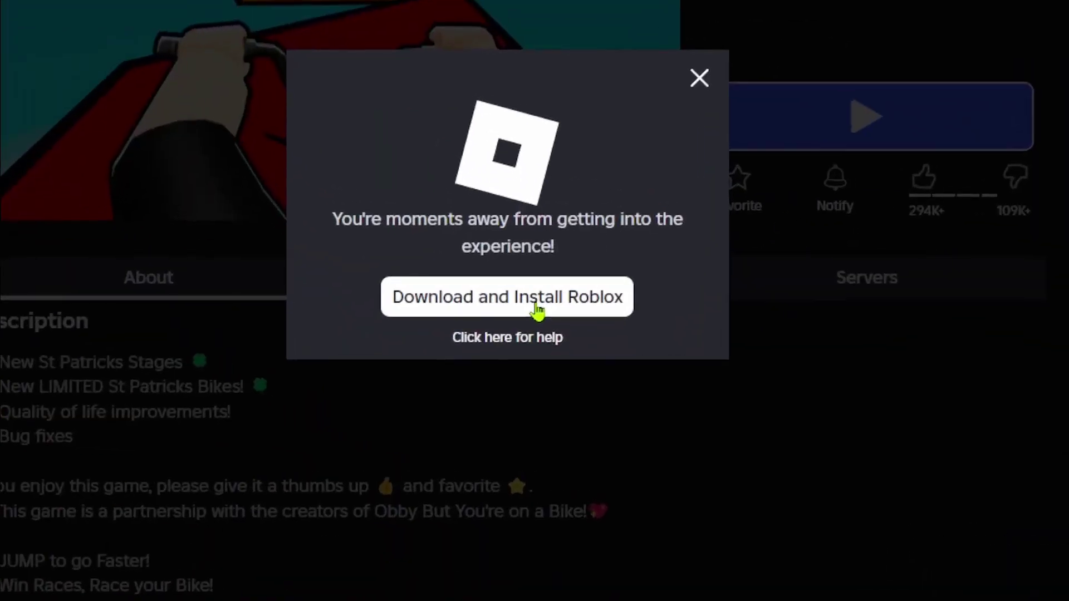
left_click(562, 373)
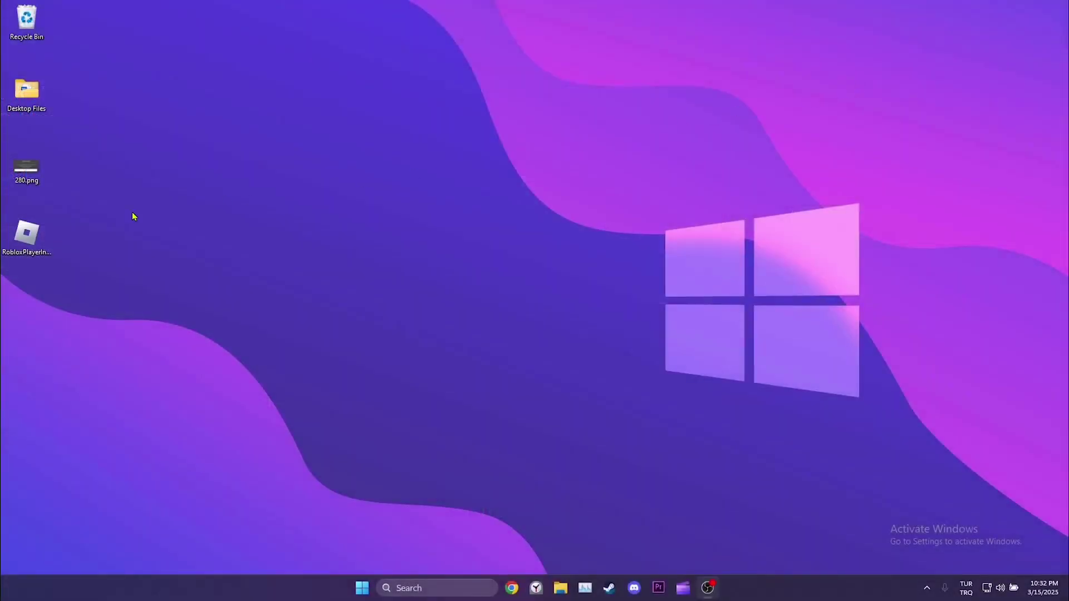
Step: Launch RobloxPlayerInstaller from the desktop and accept the Security Warning to run it
double_click(27, 236)
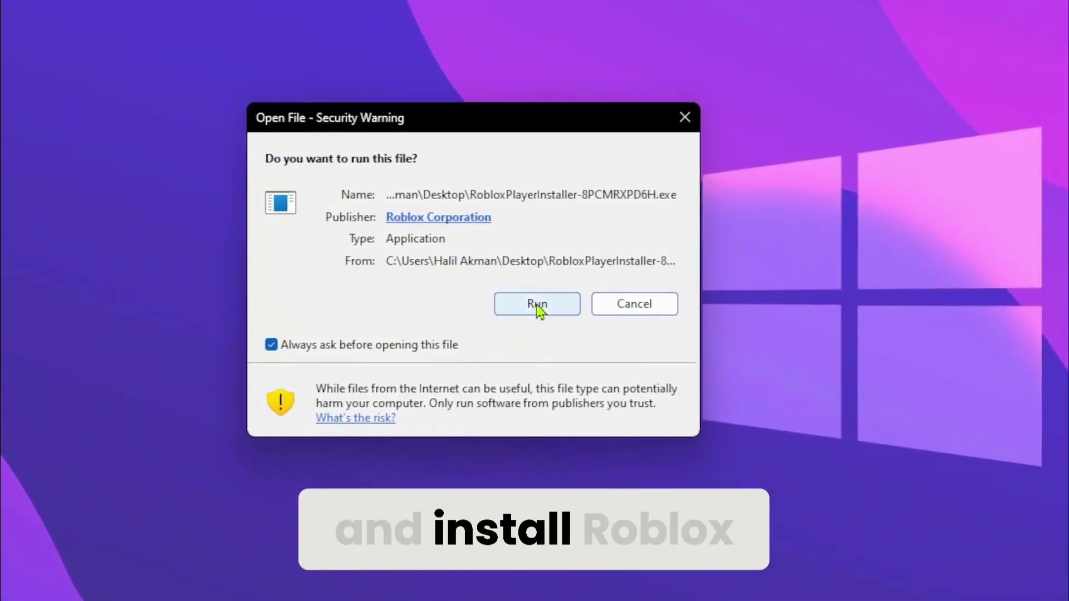
left_click(542, 307)
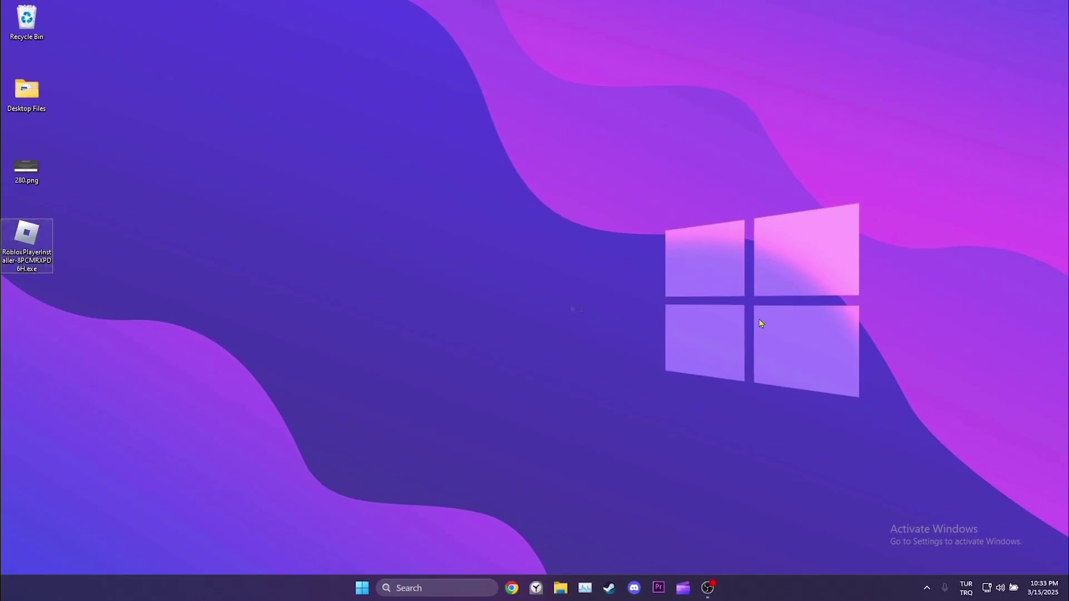